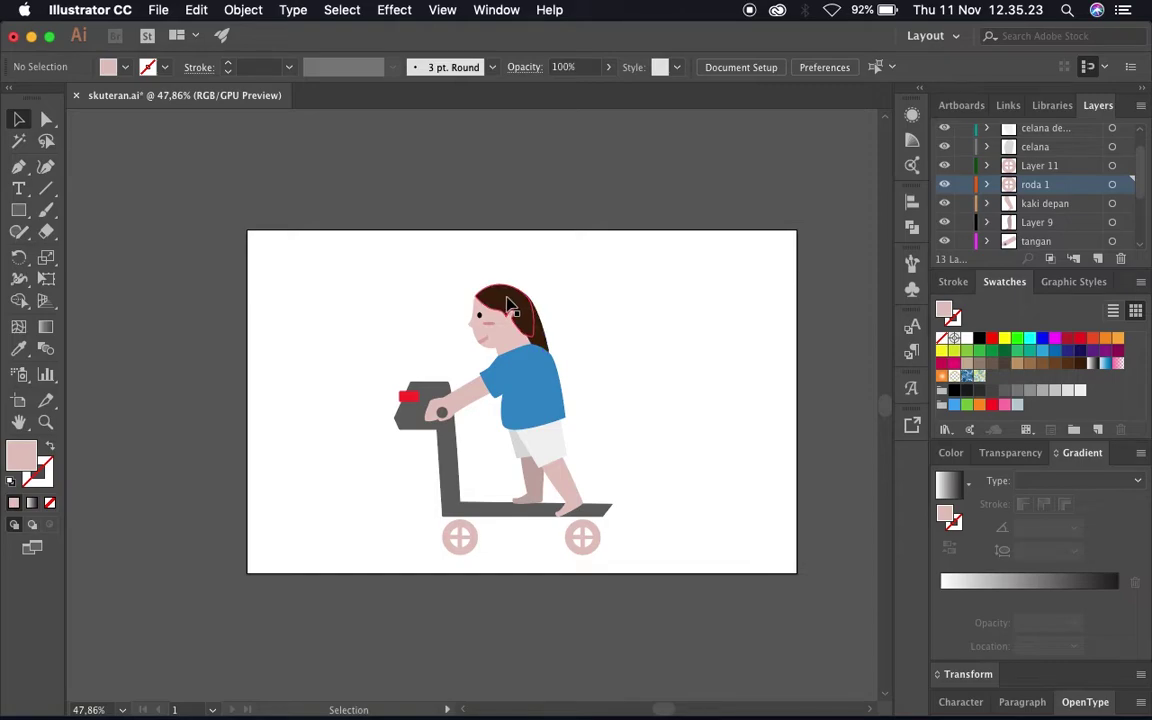
# - Hide and show the badan, celana depan, Layer 11, roda 1 and kaki depan layers one by one to check what each contains
pyautogui.scroll(1, 963, 157)
pyautogui.click(944, 134)
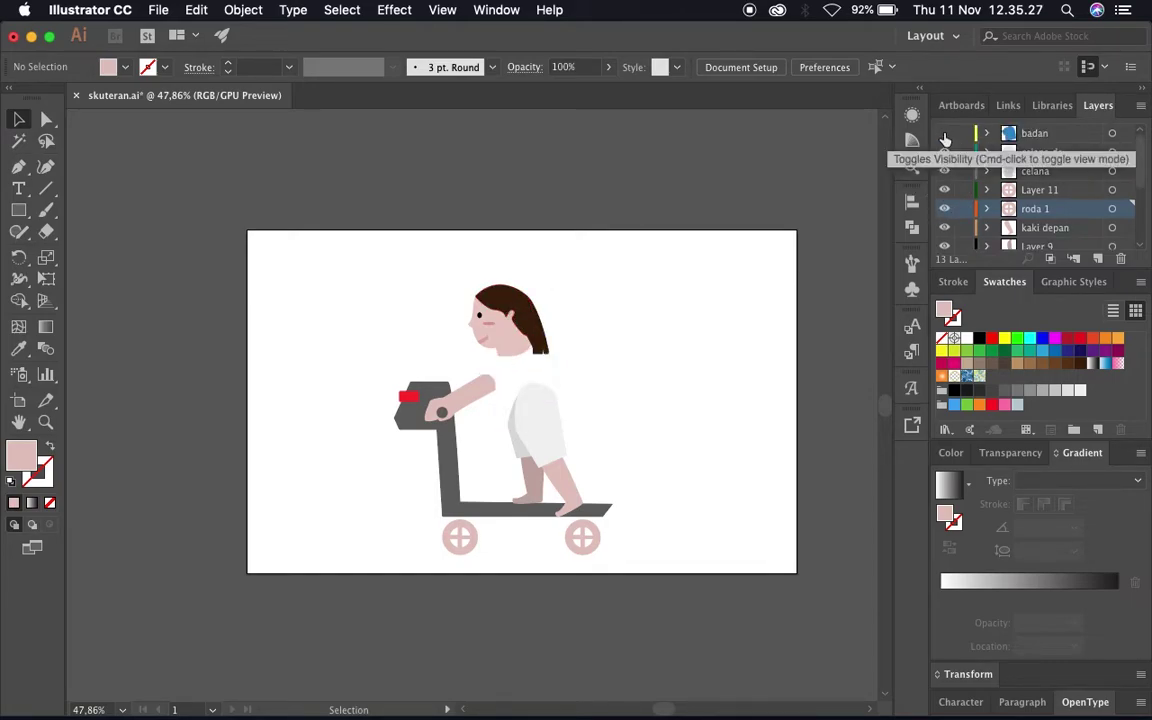
pyautogui.click(944, 135)
pyautogui.click(944, 152)
pyautogui.click(945, 158)
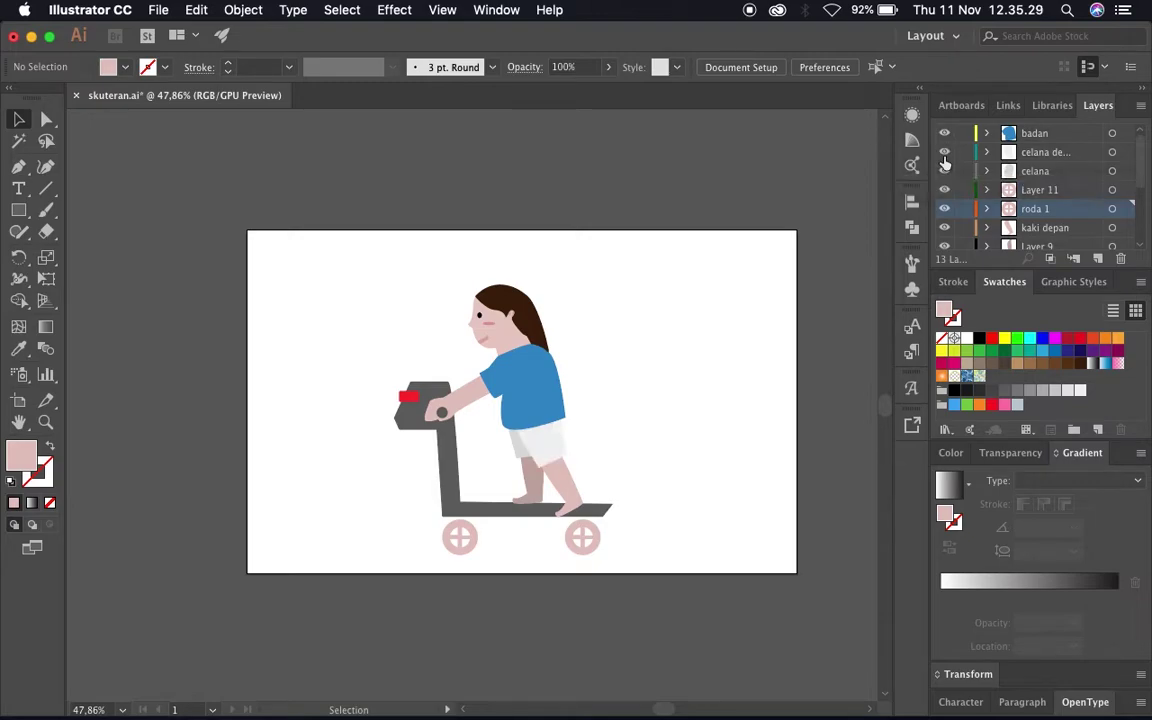
pyautogui.click(946, 191)
pyautogui.click(946, 191)
pyautogui.click(946, 210)
pyautogui.click(946, 210)
pyautogui.click(945, 229)
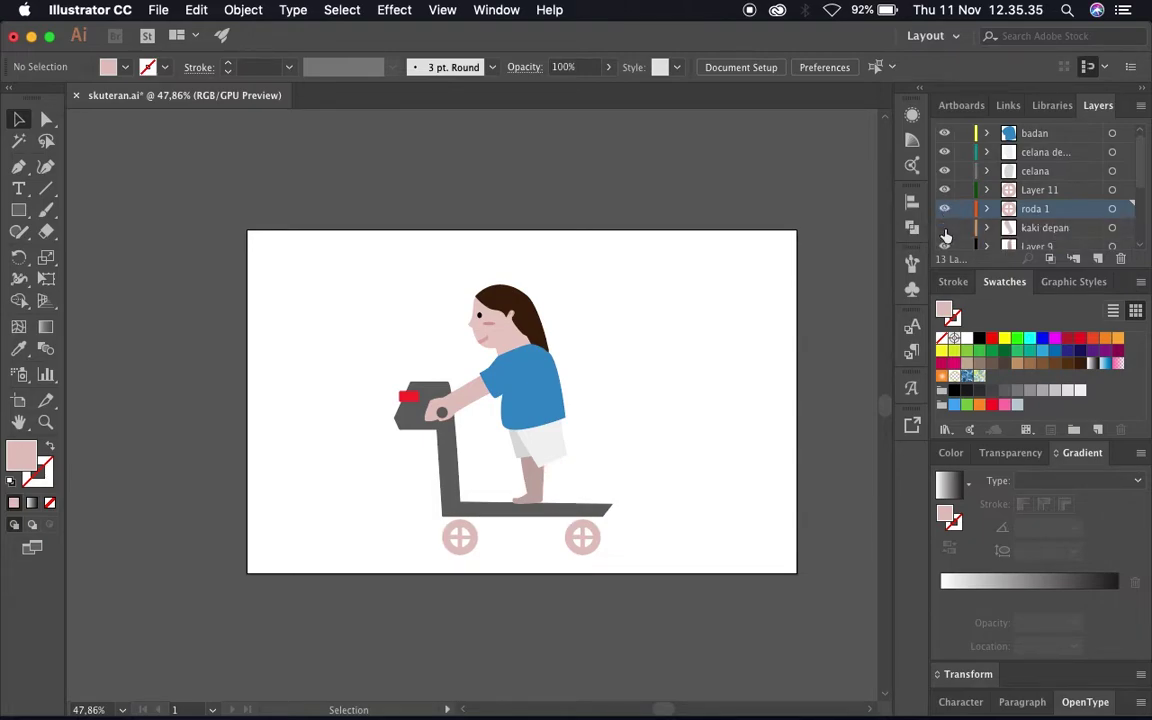
pyautogui.click(945, 229)
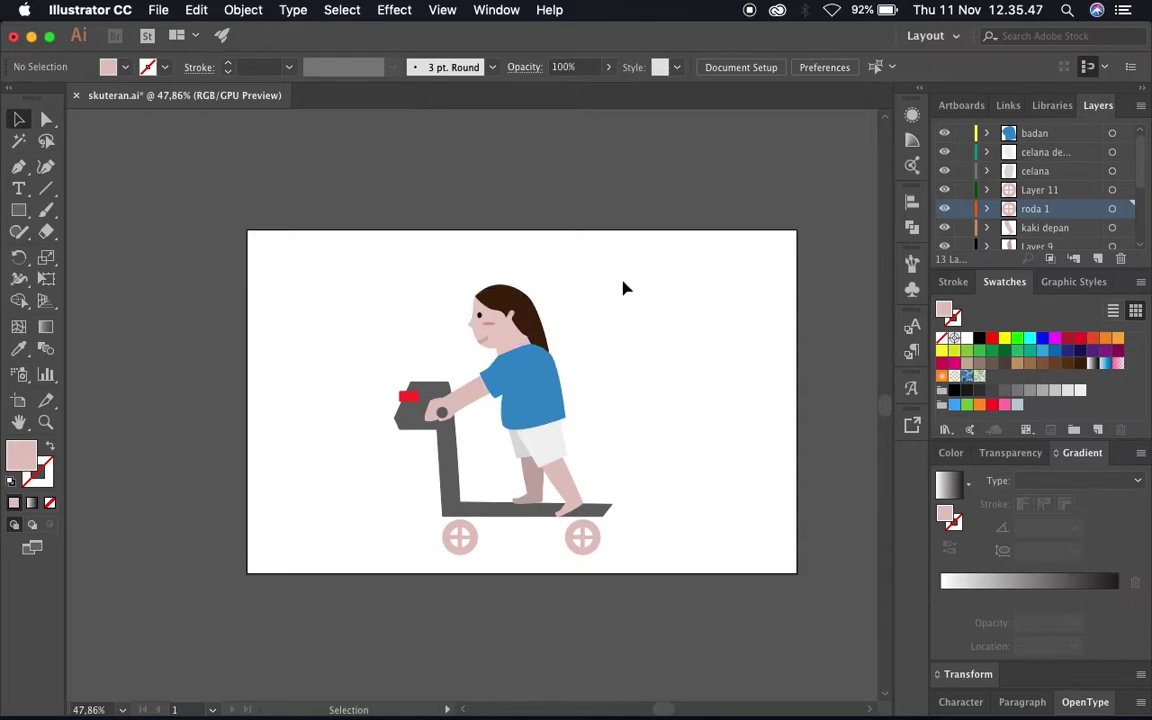
# - Save the artwork as skuteran.ai in Adobe Illustrator format, replacing the existing file and keeping Illustrator CC as the version
pyautogui.click(160, 12)
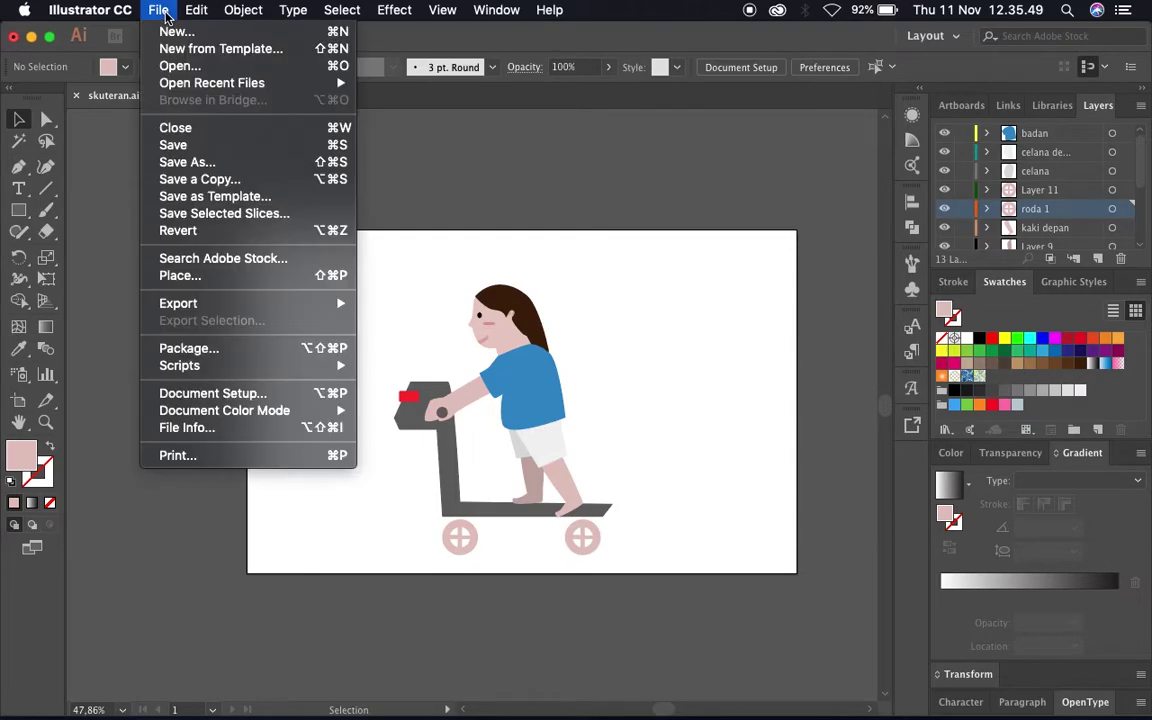
pyautogui.click(185, 164)
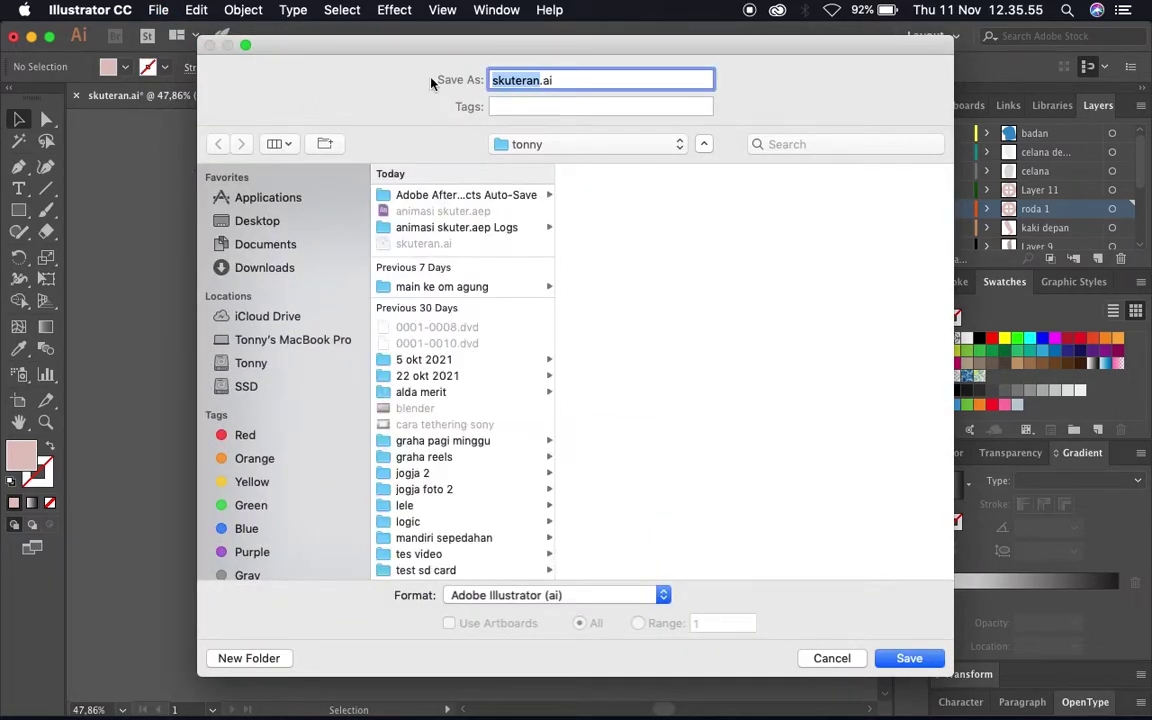
pyautogui.click(892, 662)
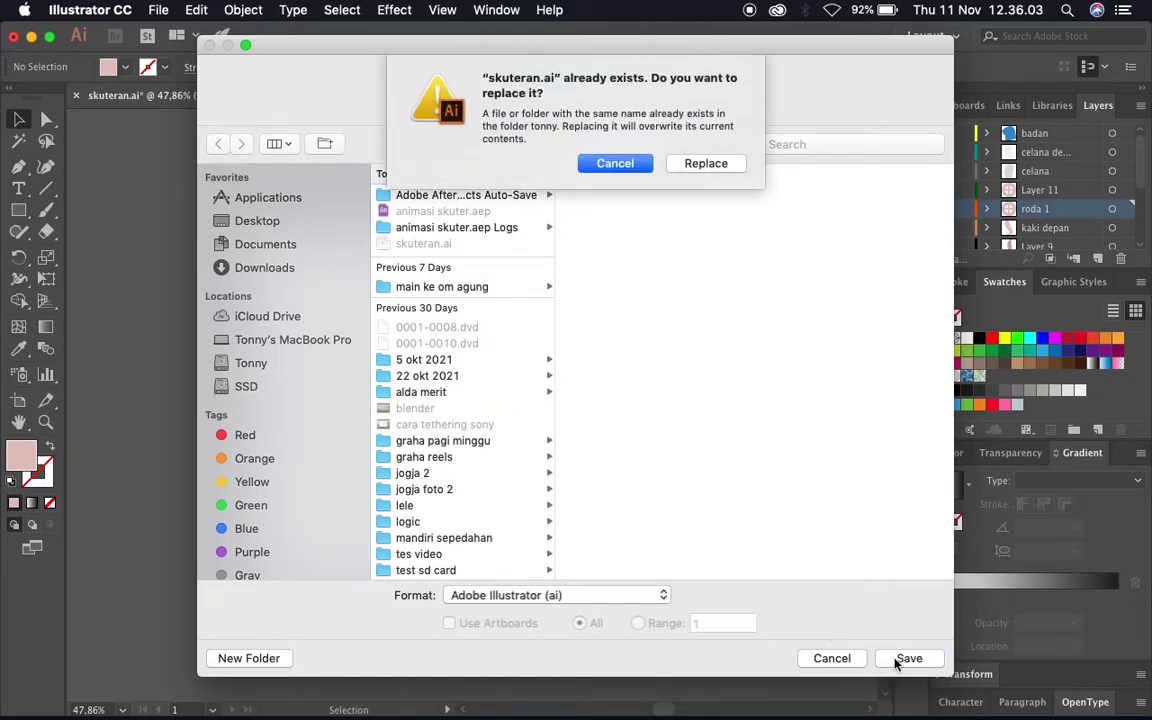
pyautogui.click(688, 162)
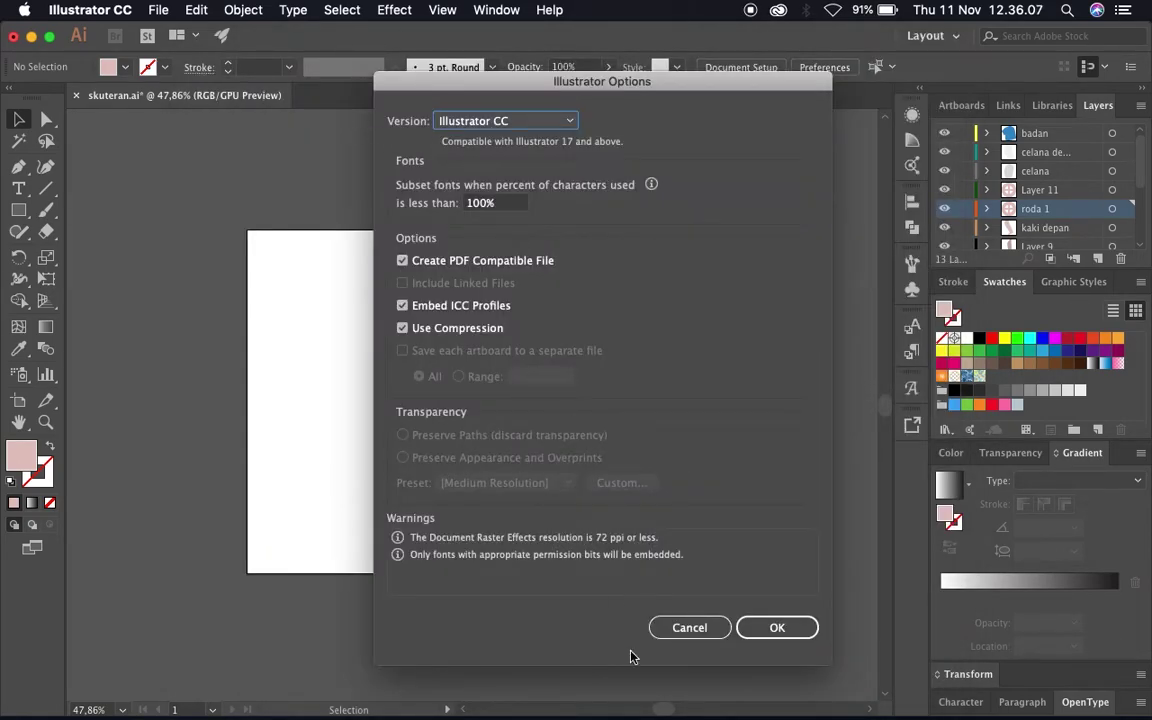
pyautogui.click(768, 632)
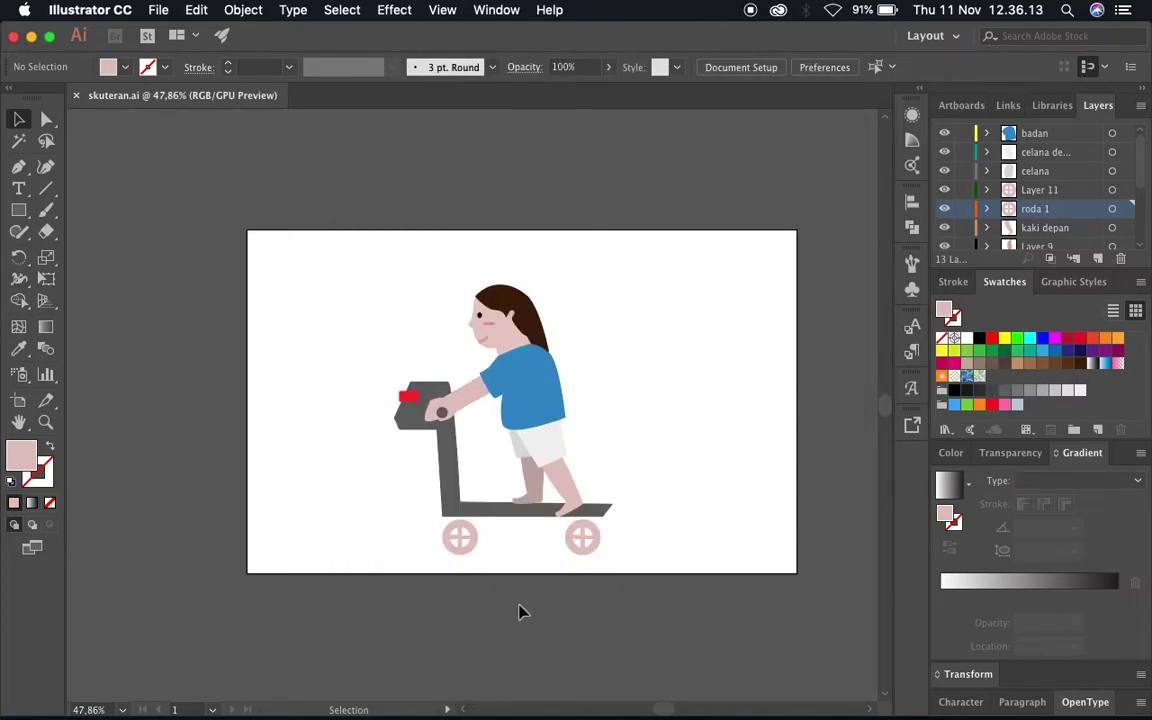
# - Switch to After Effects with the animasi skuter project
pyautogui.press('F4')
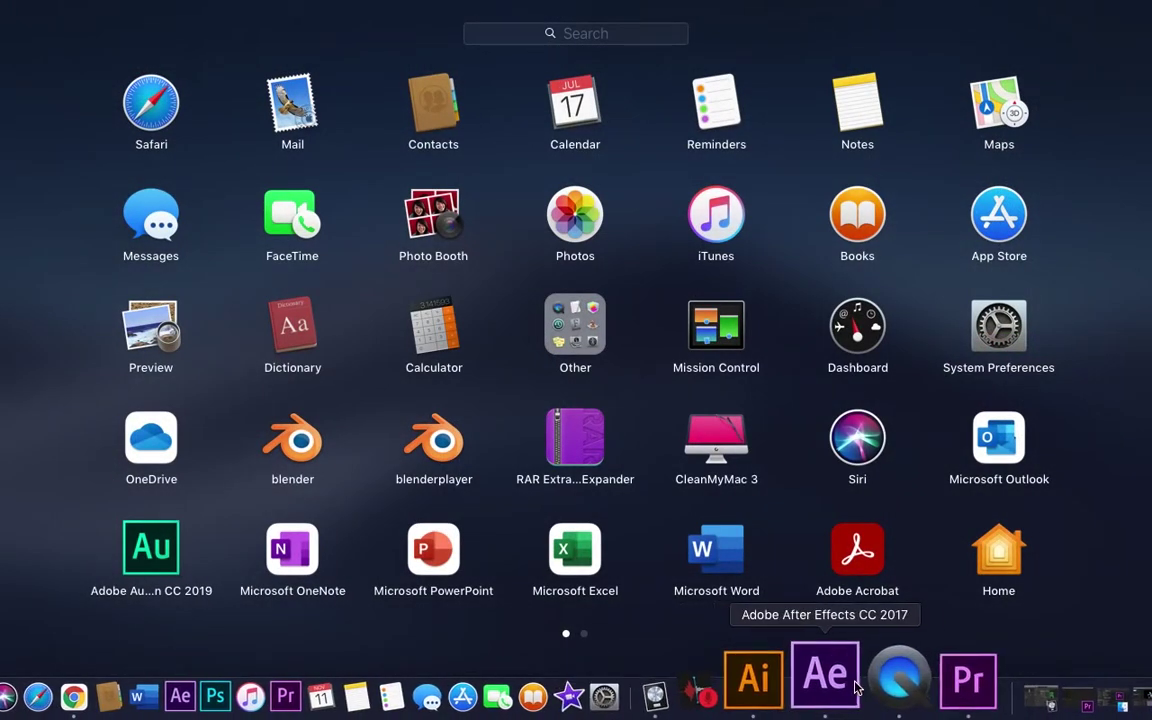
pyautogui.click(857, 688)
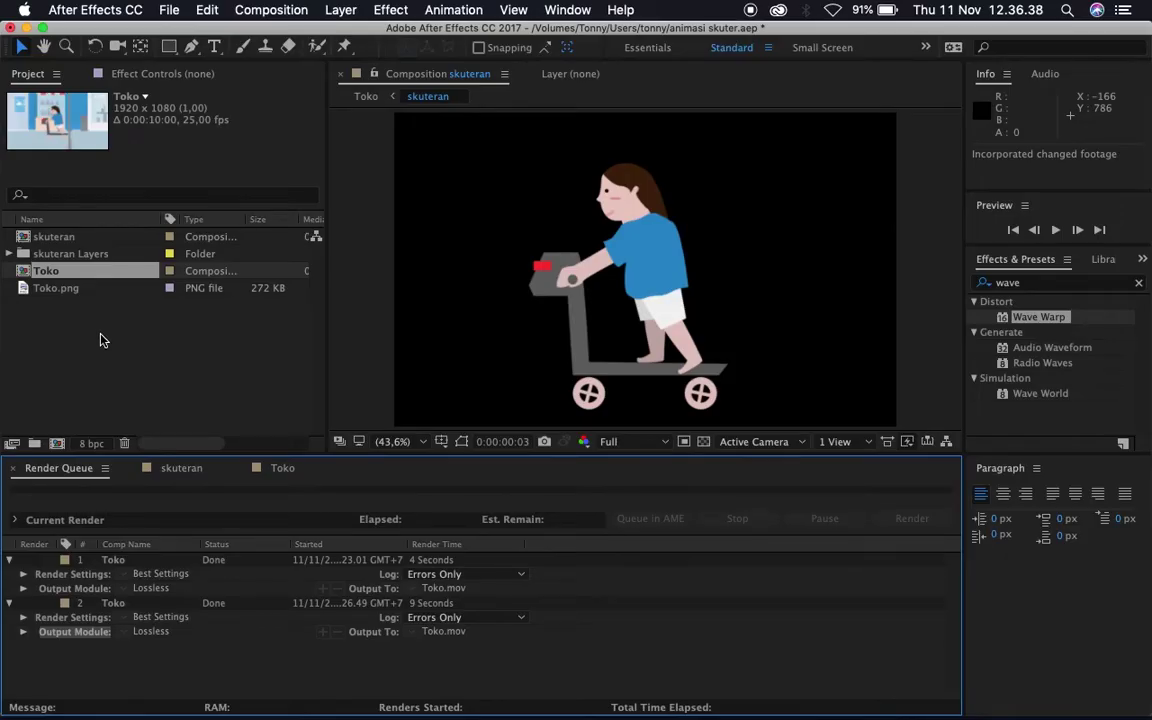
pyautogui.click(107, 341)
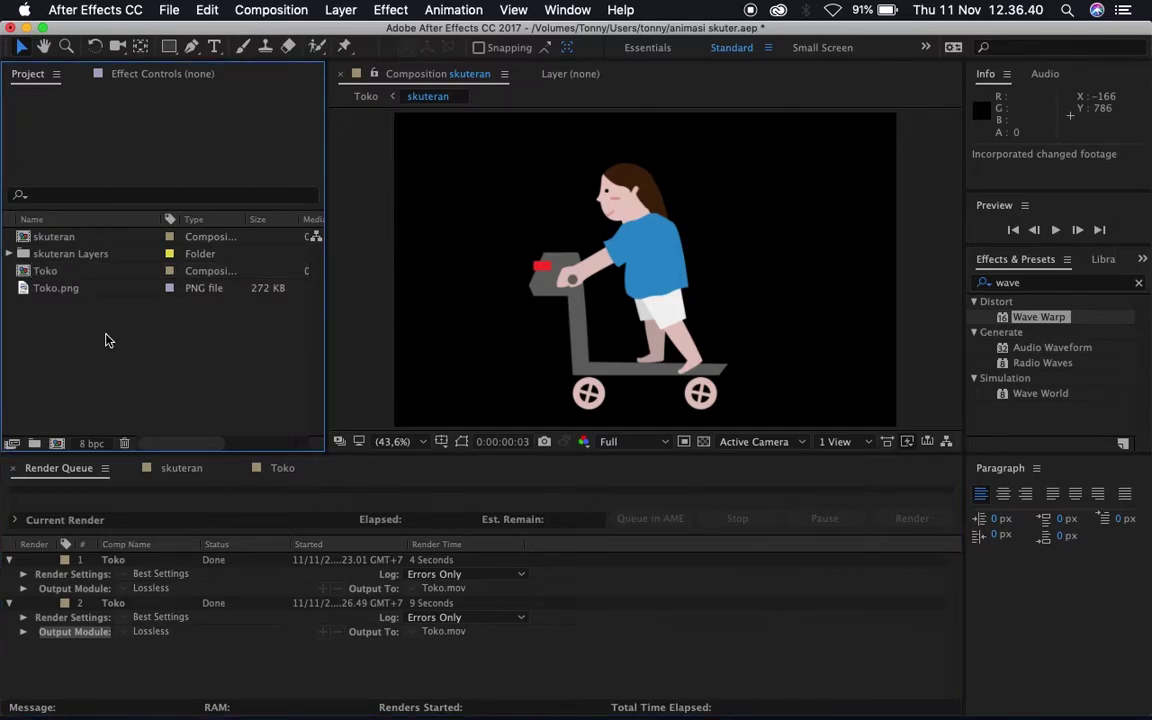
pyautogui.doubleClick(107, 341)
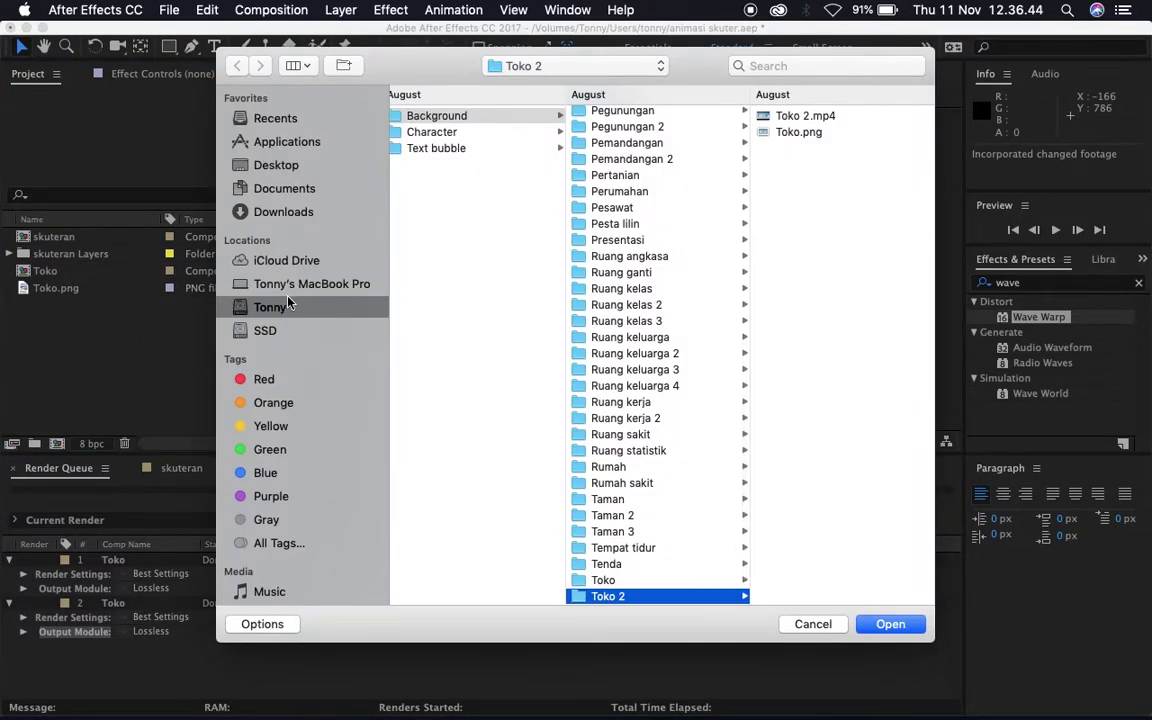
pyautogui.click(773, 68)
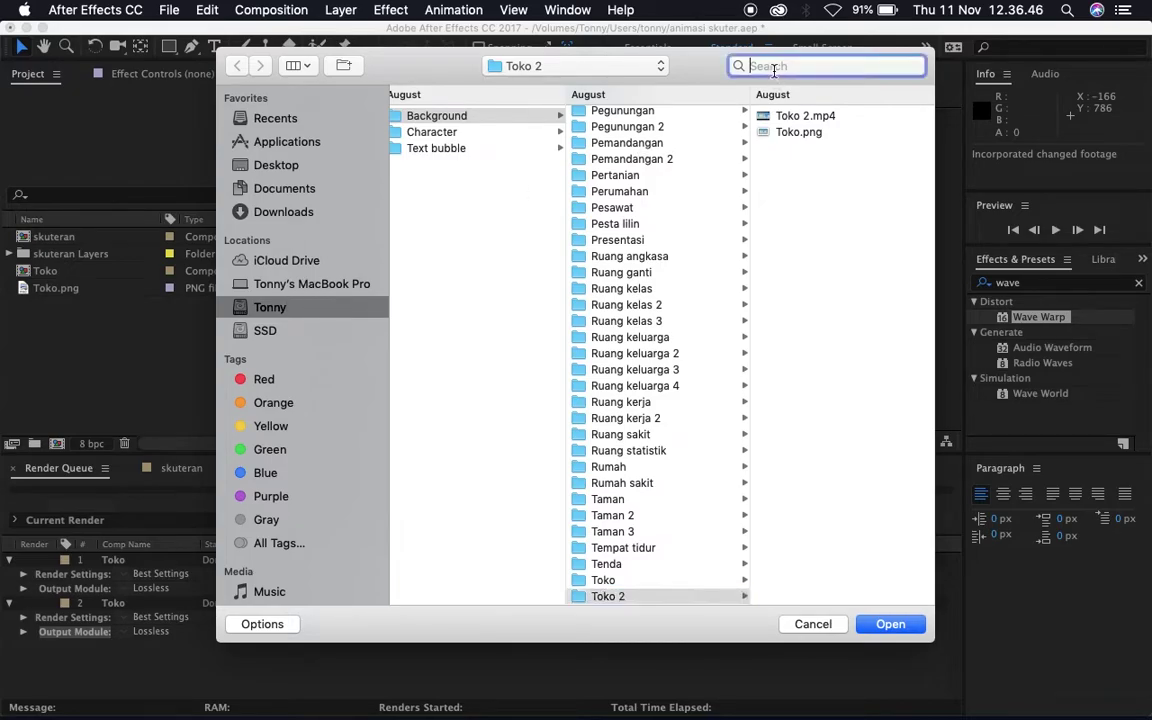
pyautogui.write('skuter')
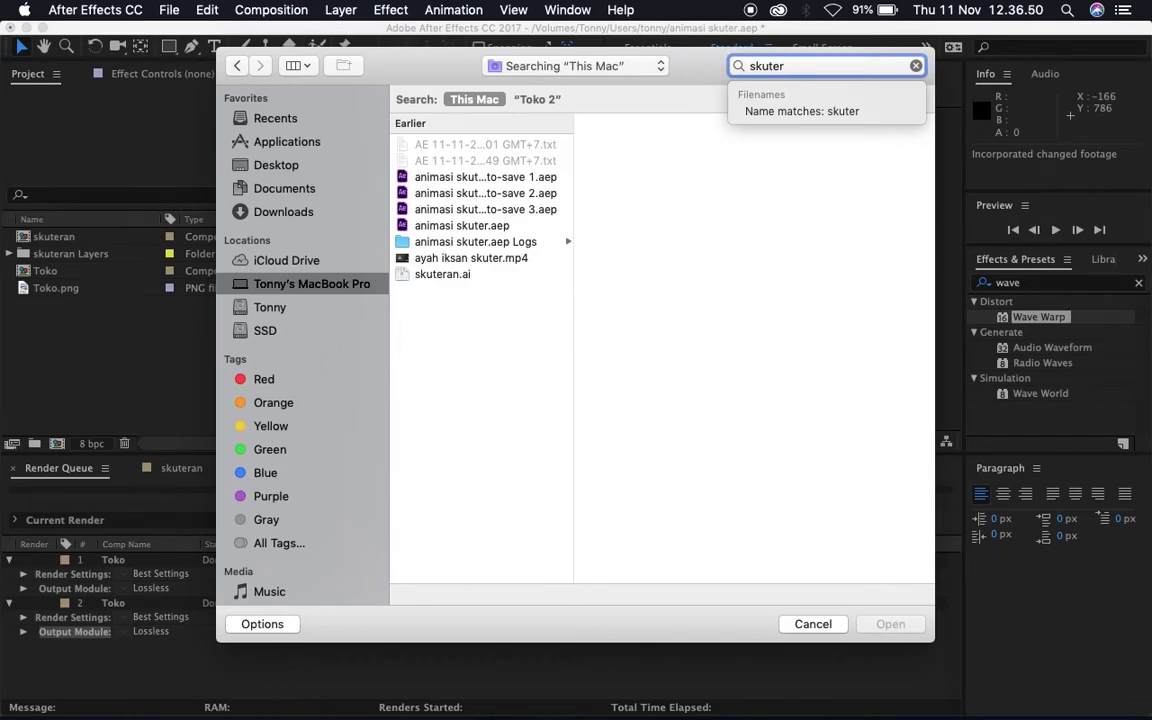
pyautogui.click(455, 275)
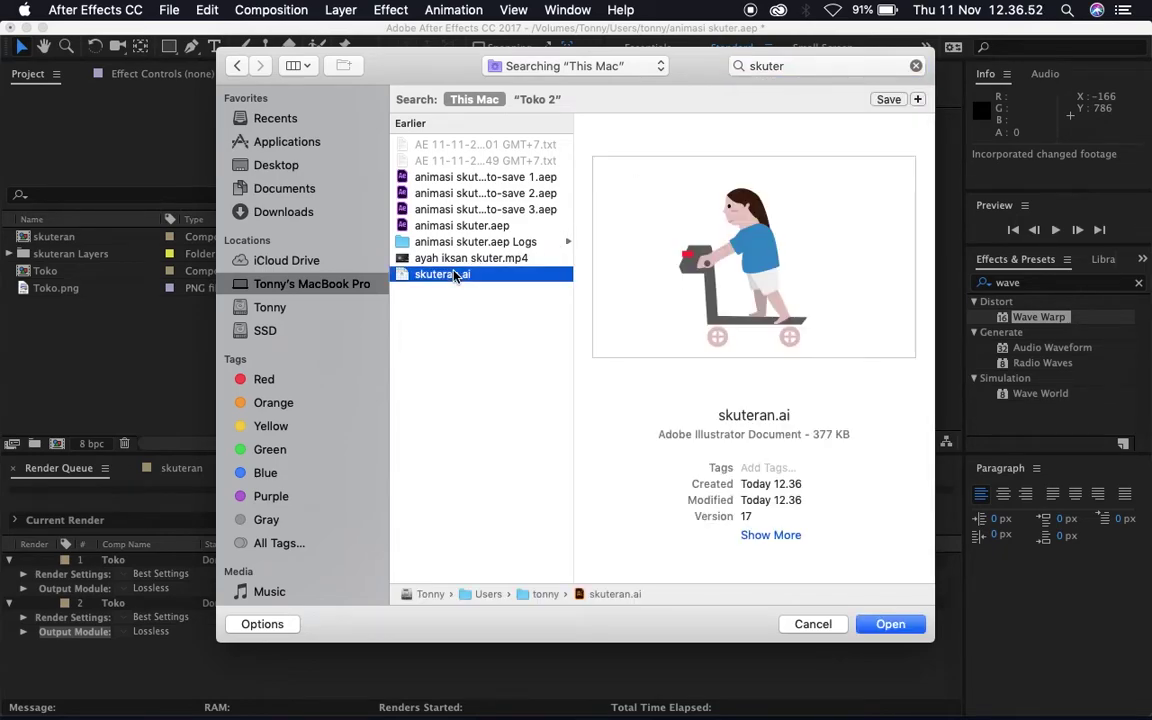
pyautogui.click(887, 625)
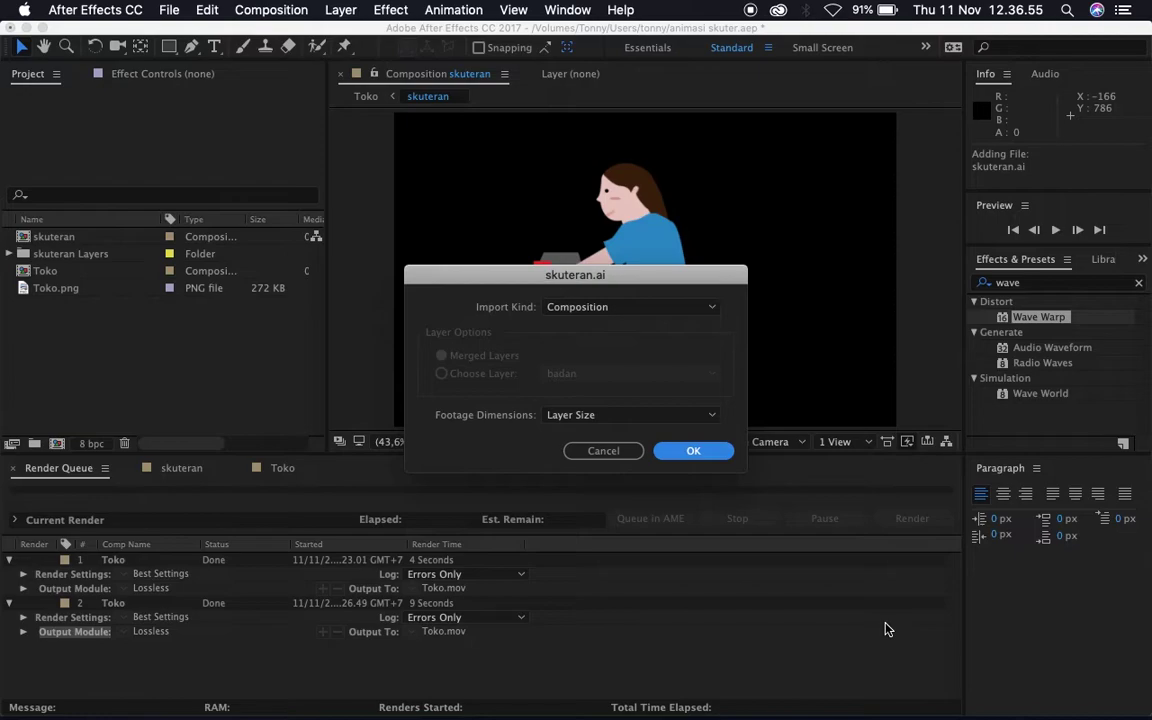
pyautogui.click(668, 308)
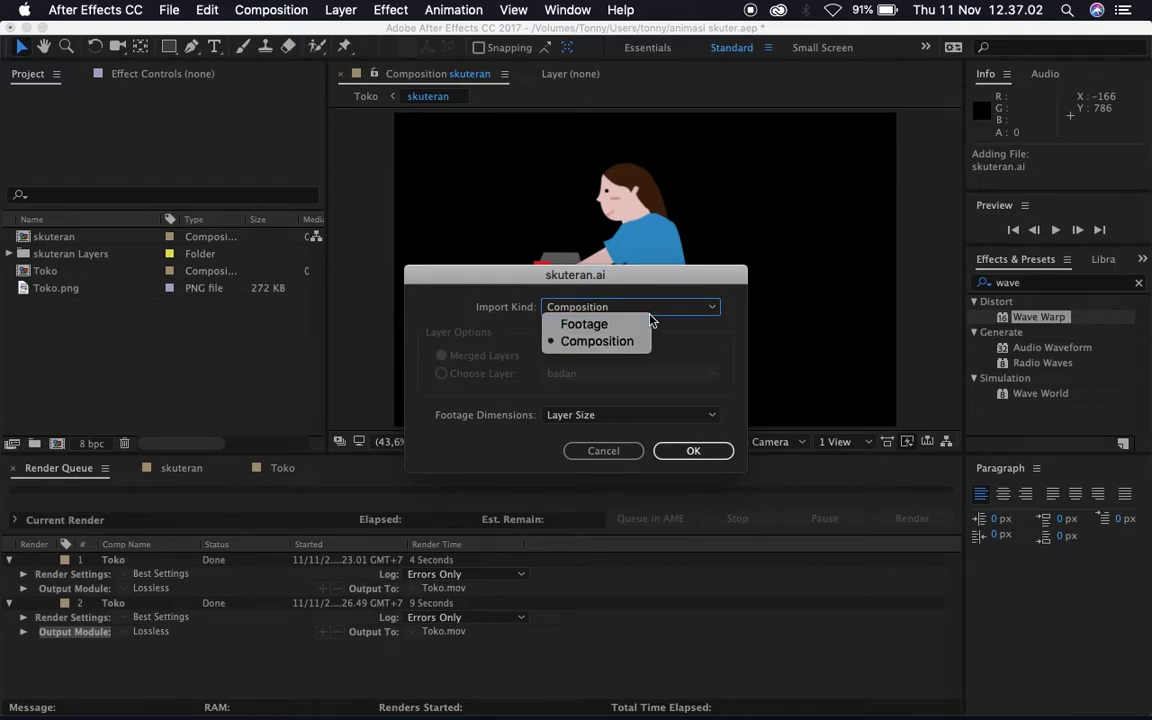
pyautogui.click(659, 315)
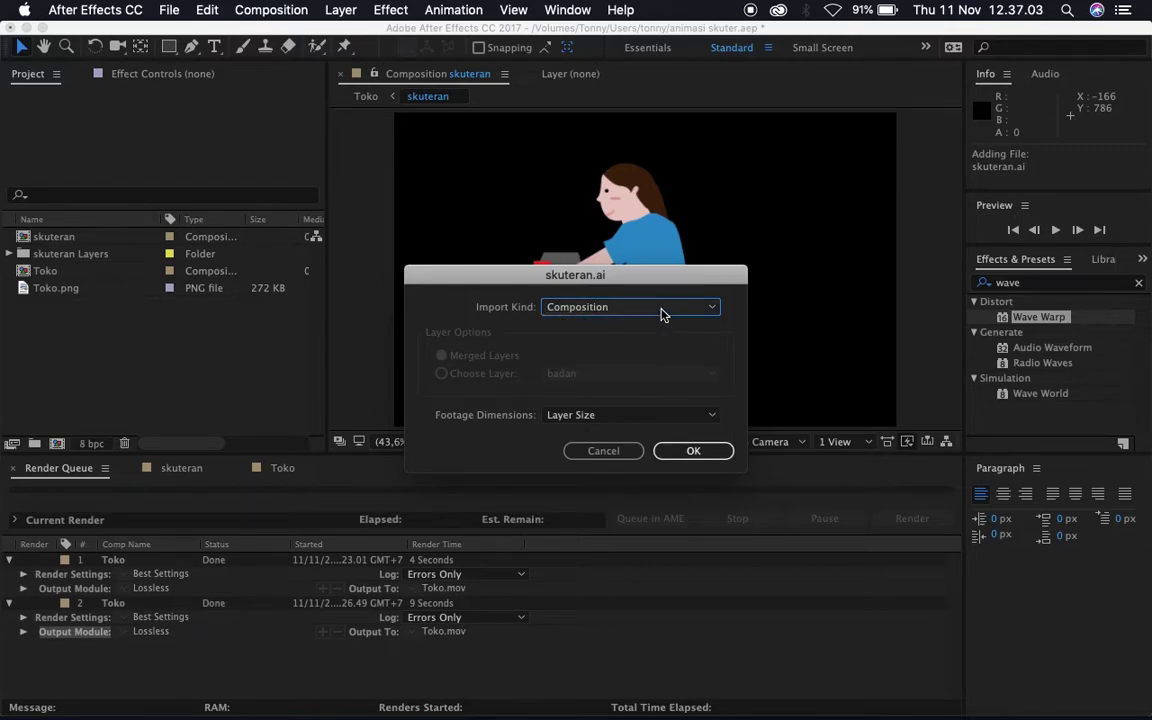
pyautogui.click(636, 415)
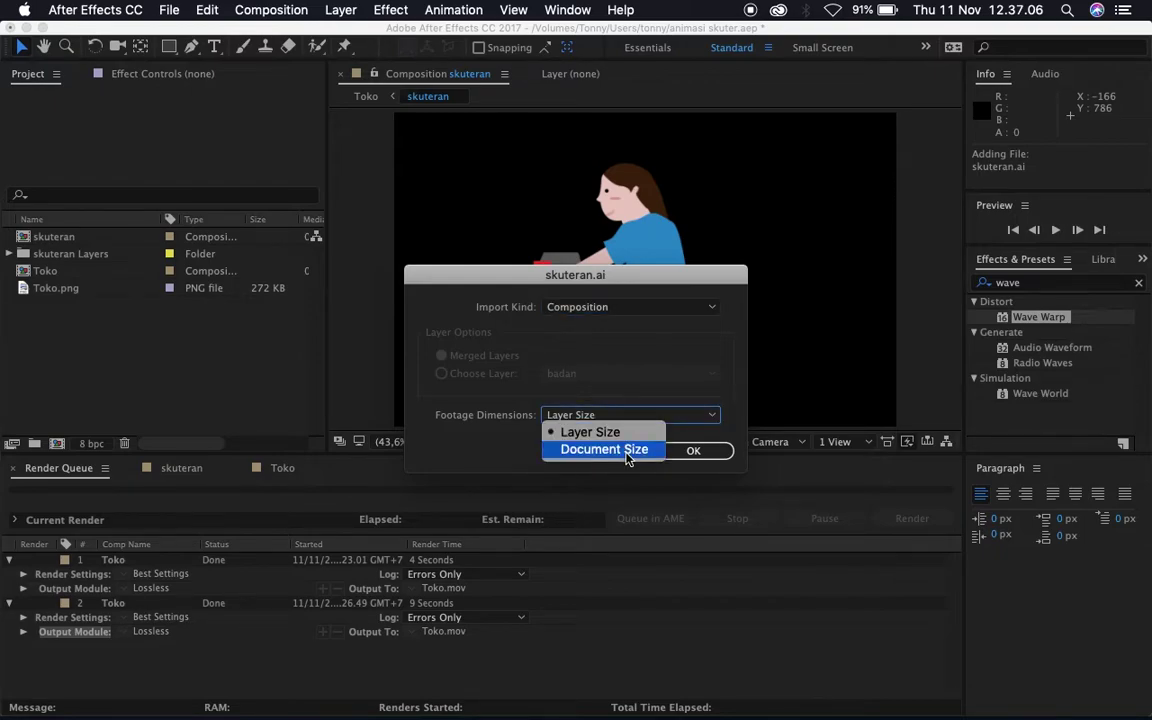
pyautogui.click(641, 399)
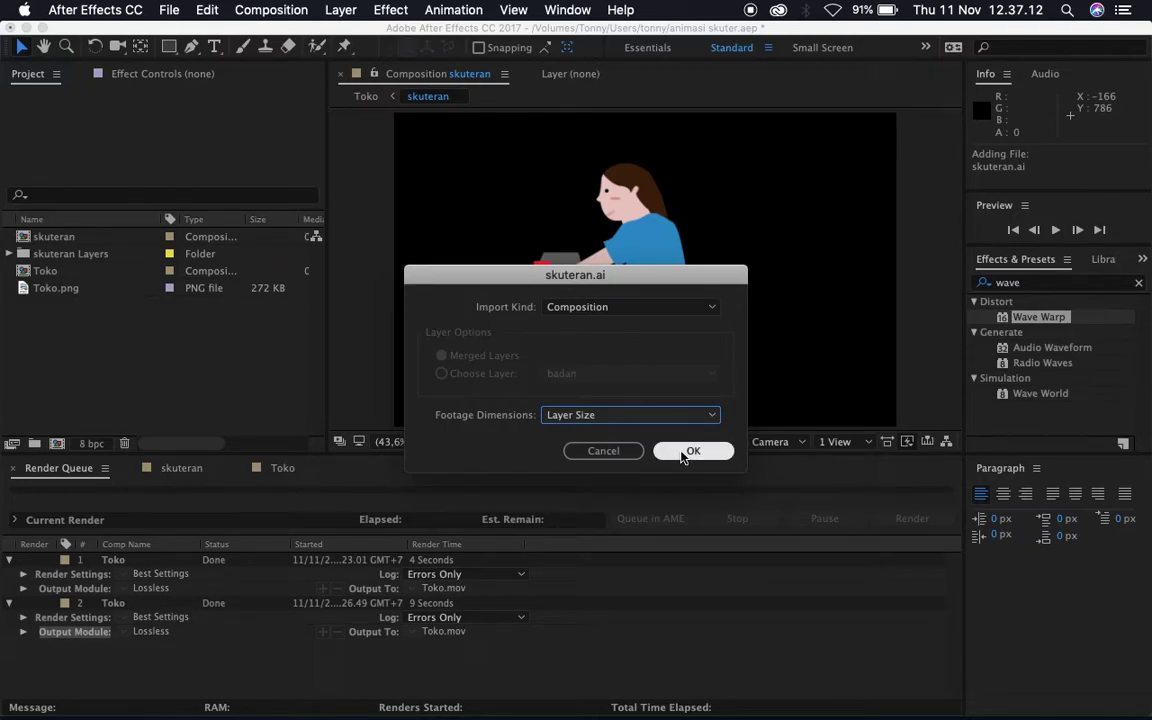
pyautogui.click(620, 452)
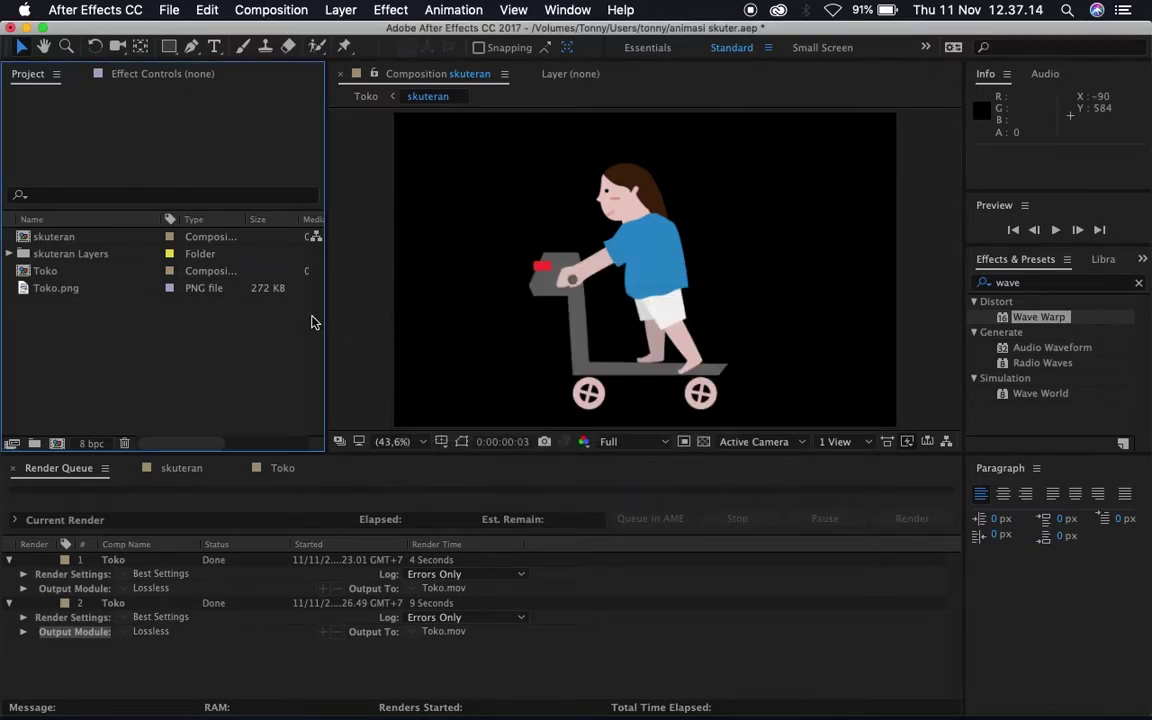
# - Select the skuteran composition in the project and show its timeline
pyautogui.click(78, 254)
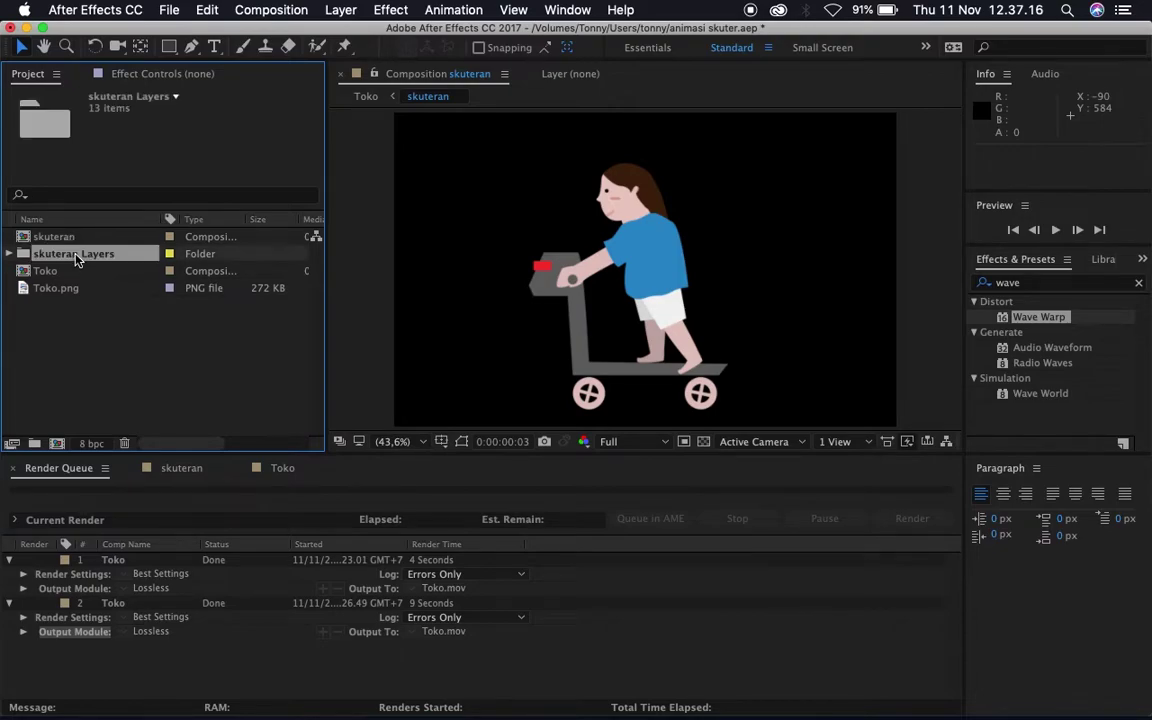
pyautogui.click(62, 238)
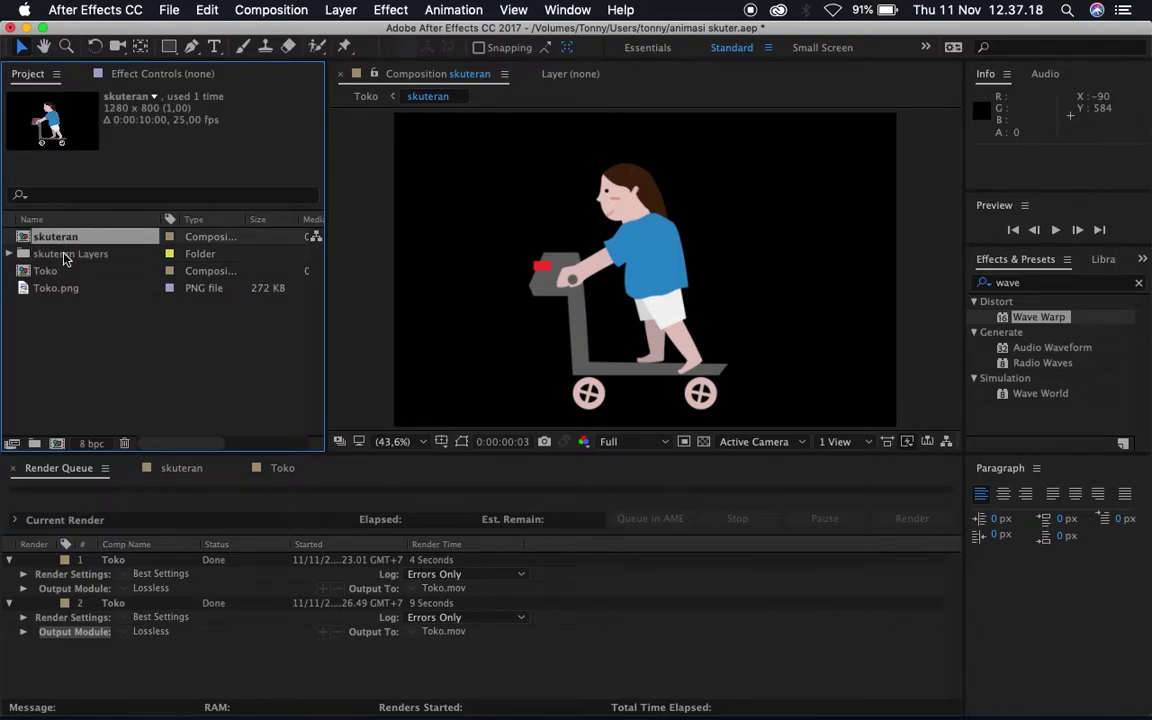
pyautogui.click(64, 258)
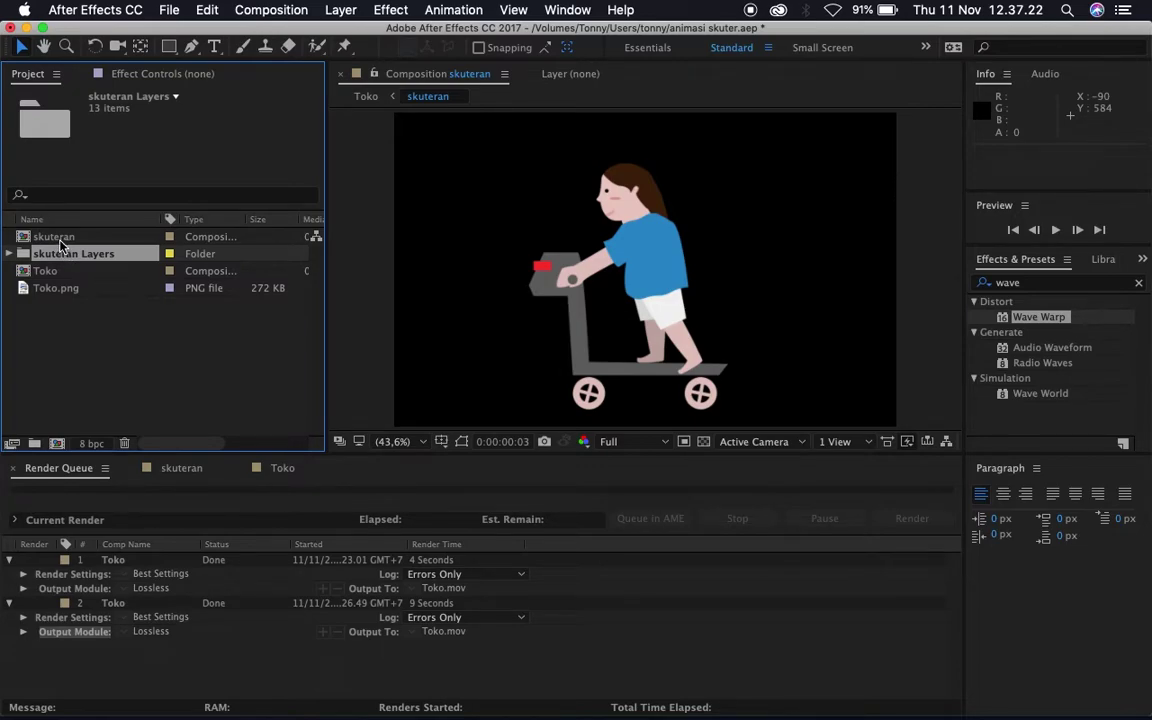
pyautogui.click(58, 238)
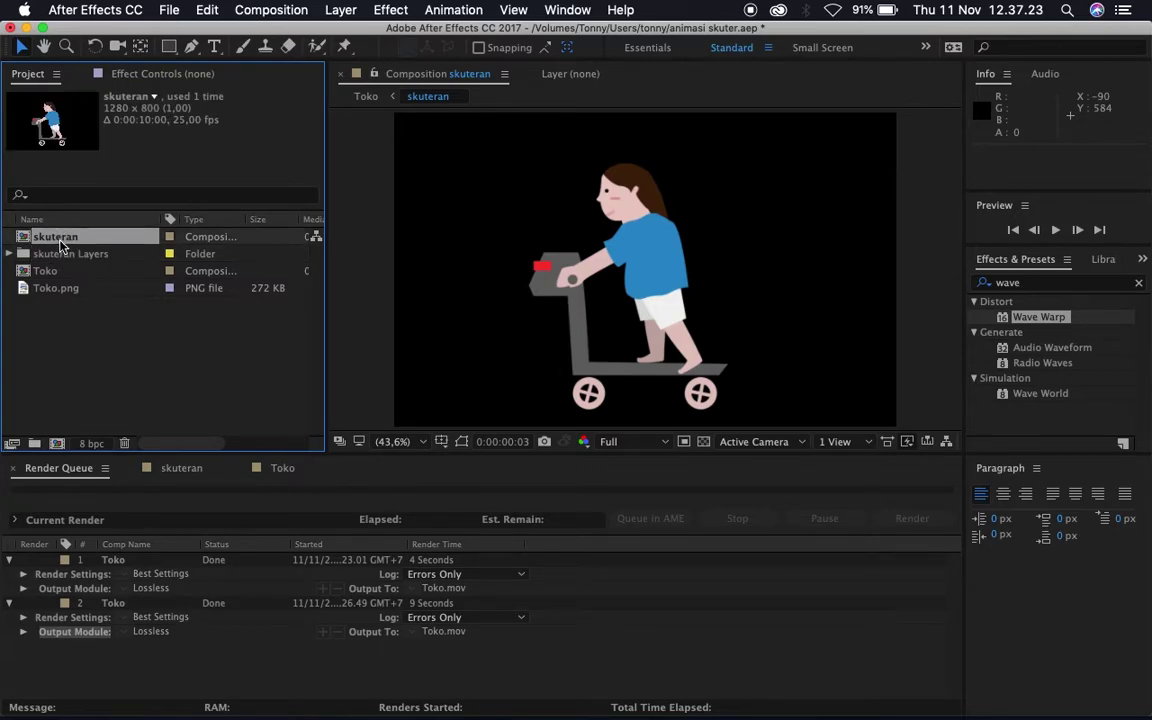
pyautogui.click(180, 468)
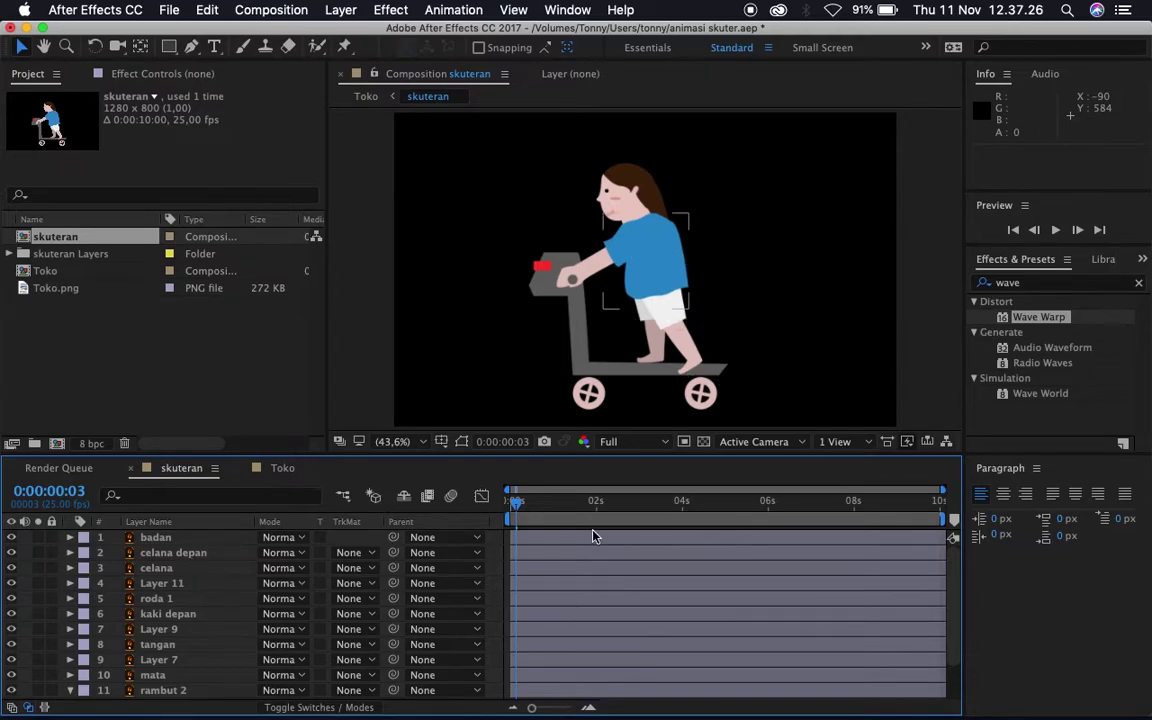
# - Reveal the Rotation property of the roda 1 layer in the skuteran composition
pyautogui.scroll(-3, 580, 578)
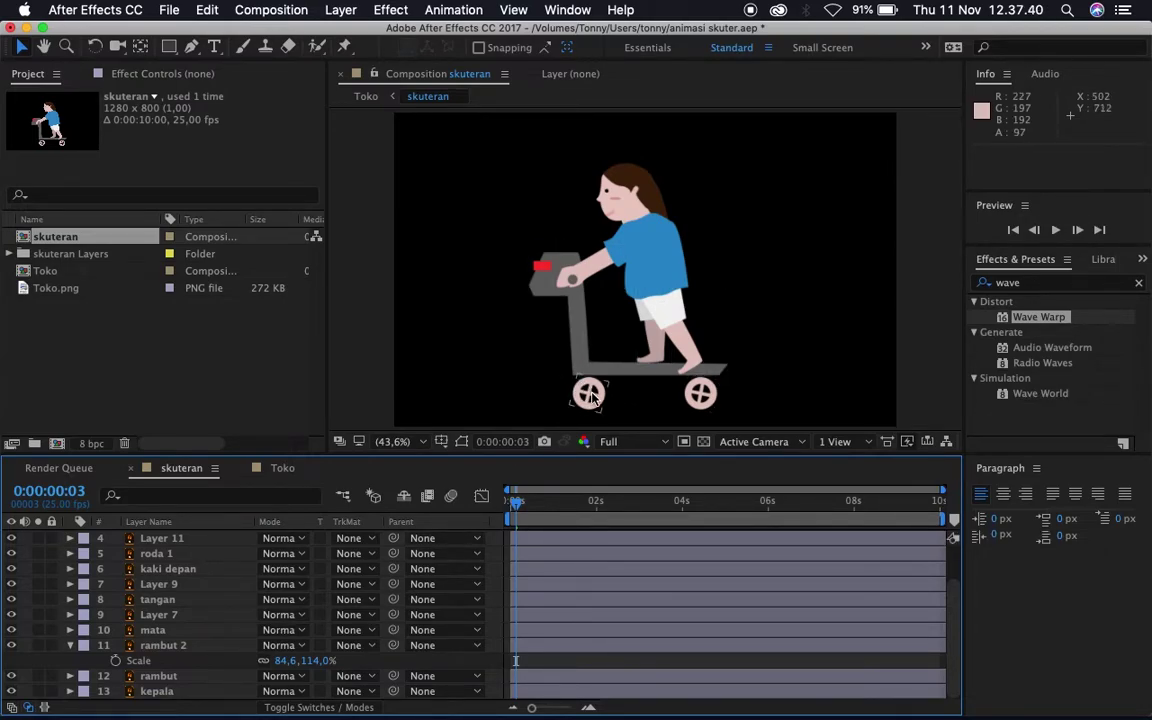
pyautogui.click(157, 555)
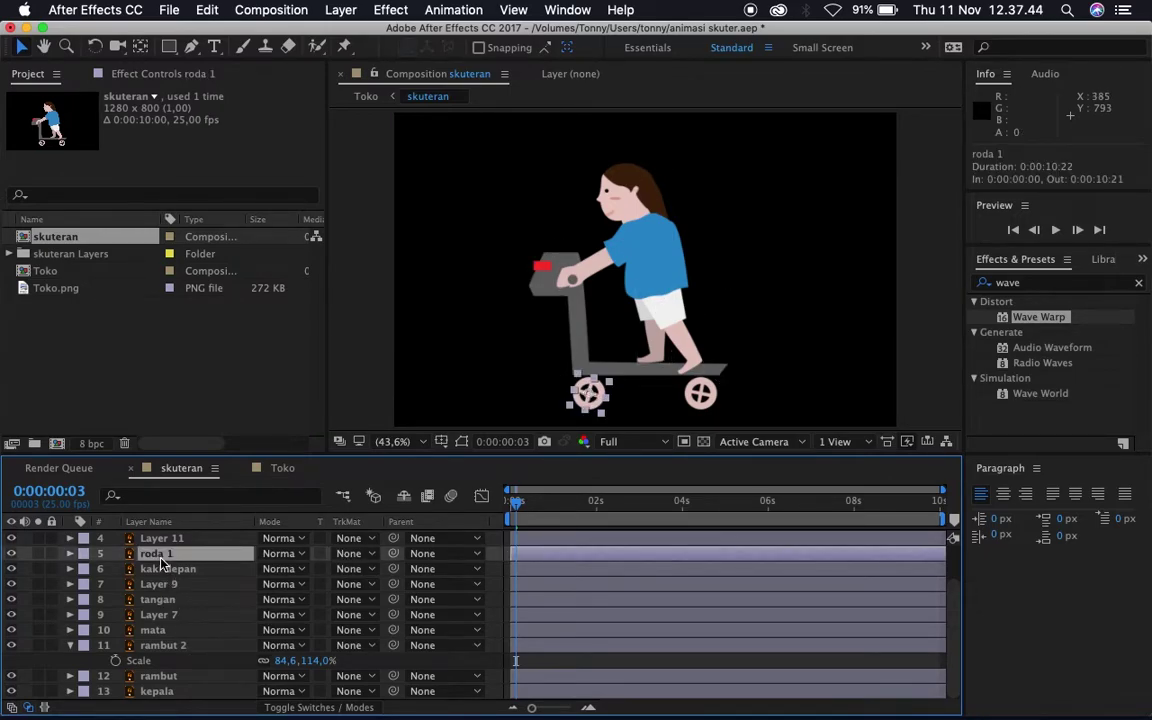
pyautogui.press('r')
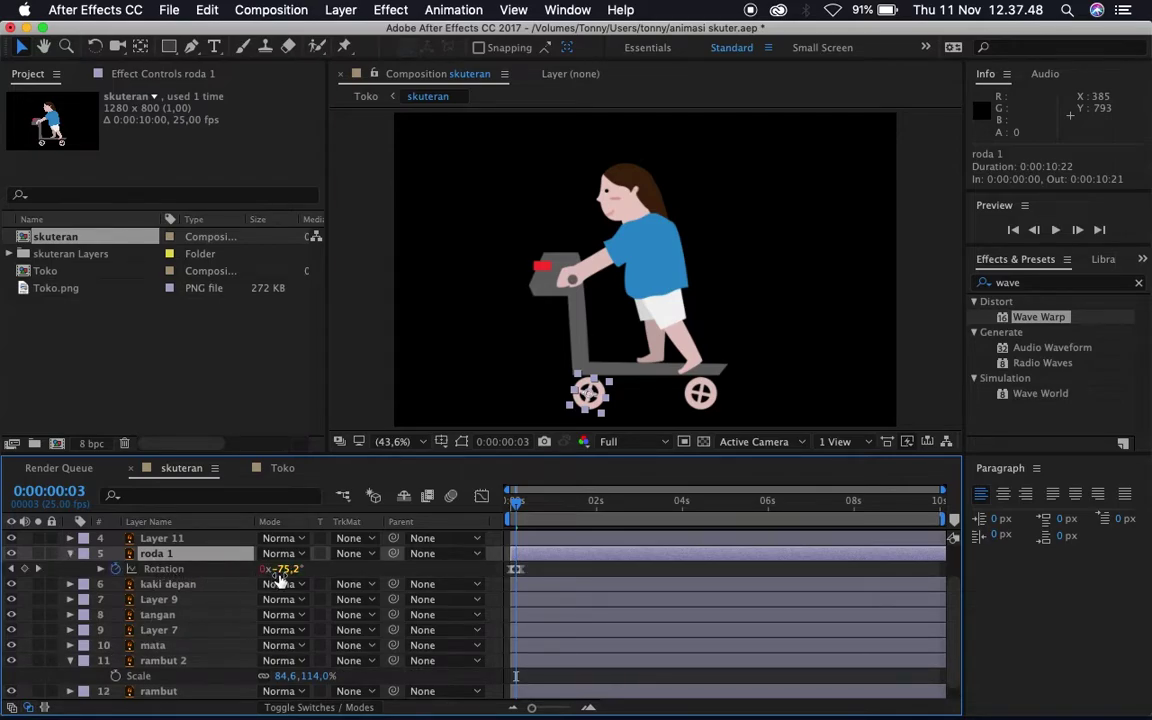
# - Check the roda 1 rotation keyframes at 0:00:00:00 and 0:00:00:06 and preview the animation
pyautogui.click(508, 507)
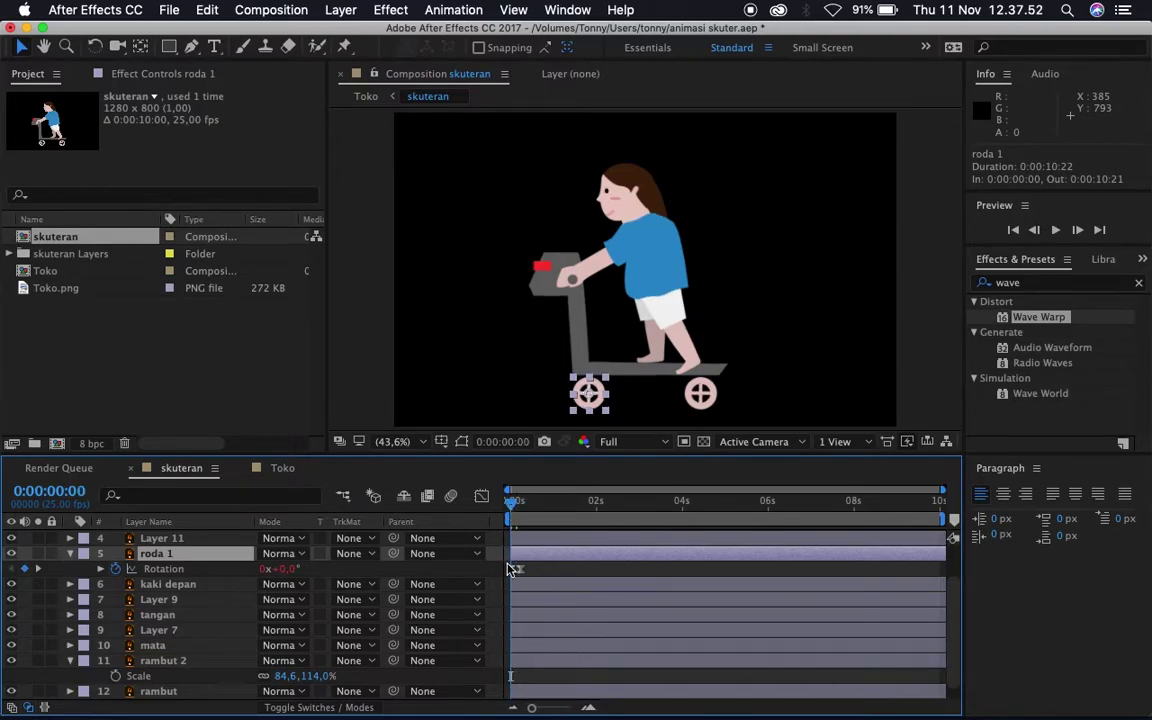
pyautogui.moveTo(514, 509); pyautogui.dragTo(522, 512)
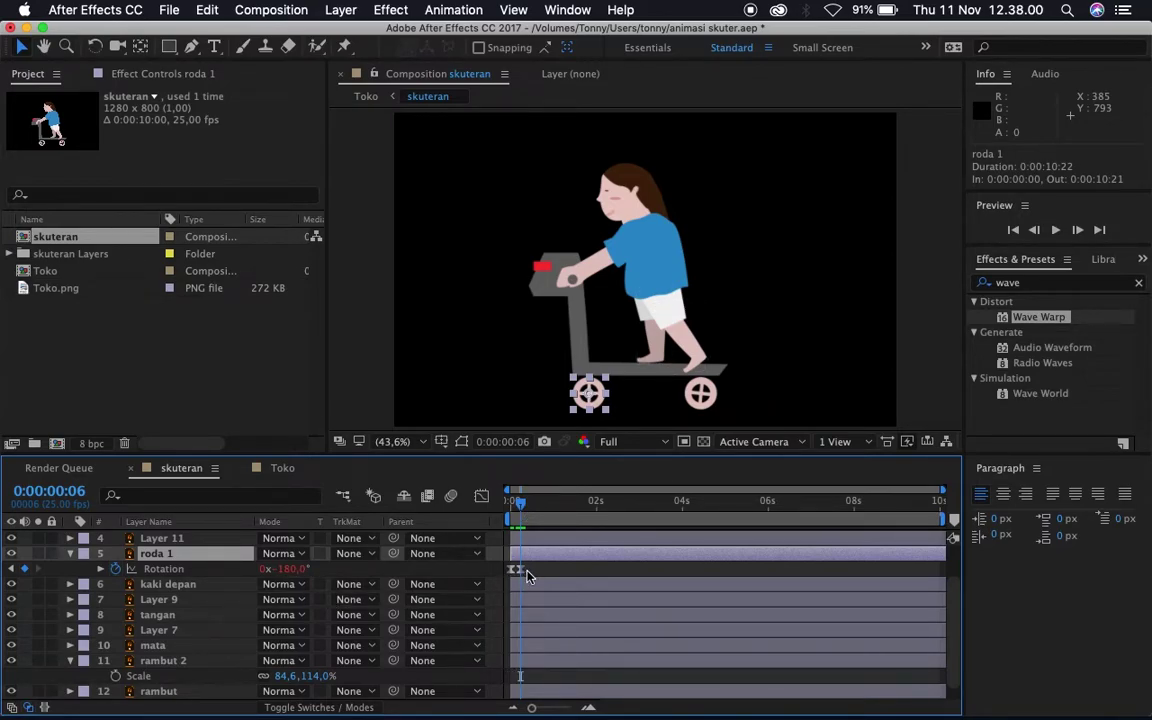
pyautogui.press('space')
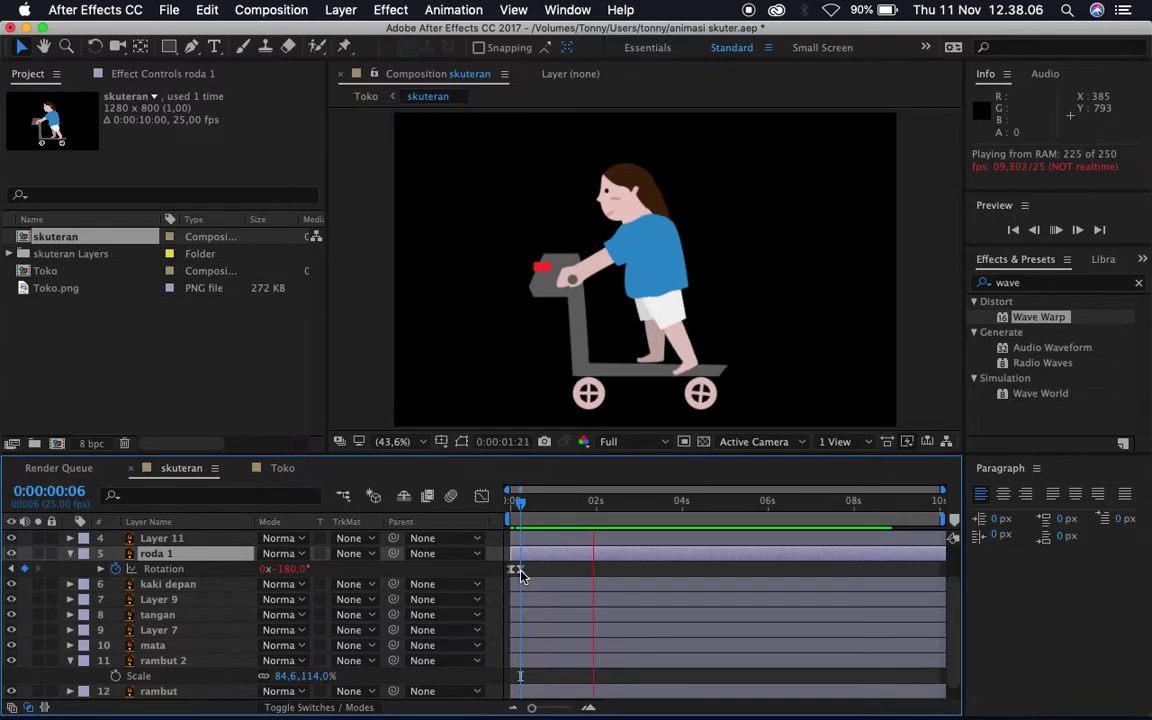
pyautogui.press('space')
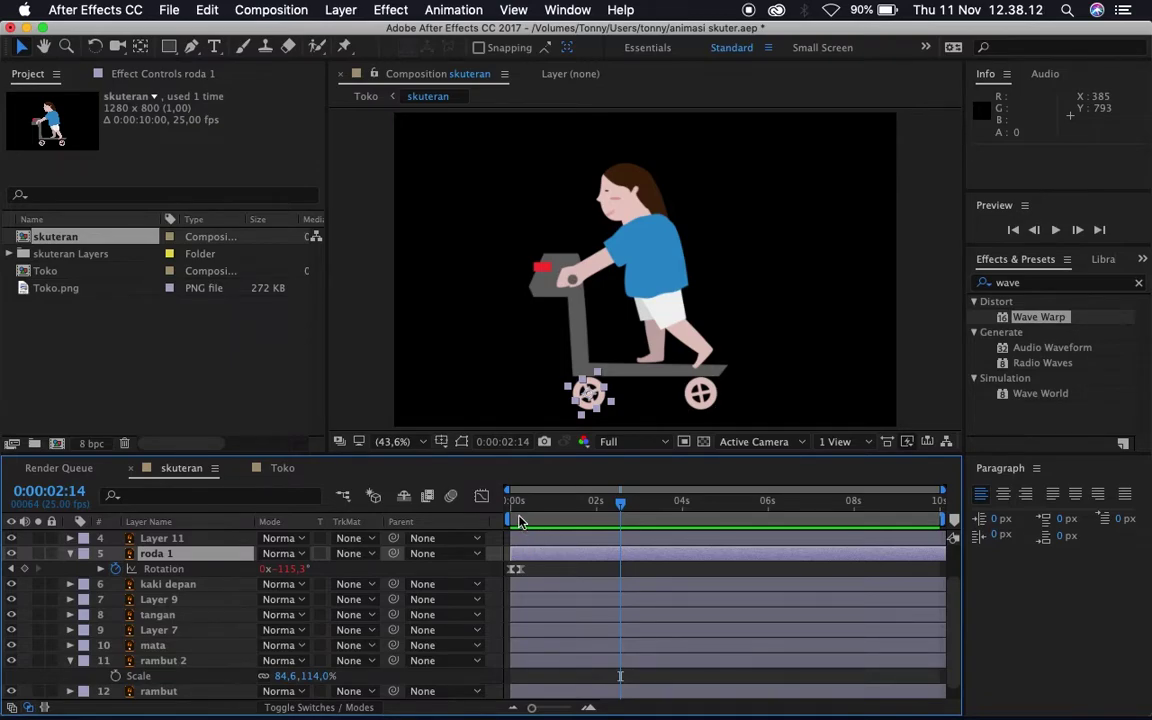
# - Remove the existing expression from the Rotation property of the roda 1 layer and add a default transform.rotation expression
pyautogui.moveTo(512, 579)
pyautogui.click(170, 569)
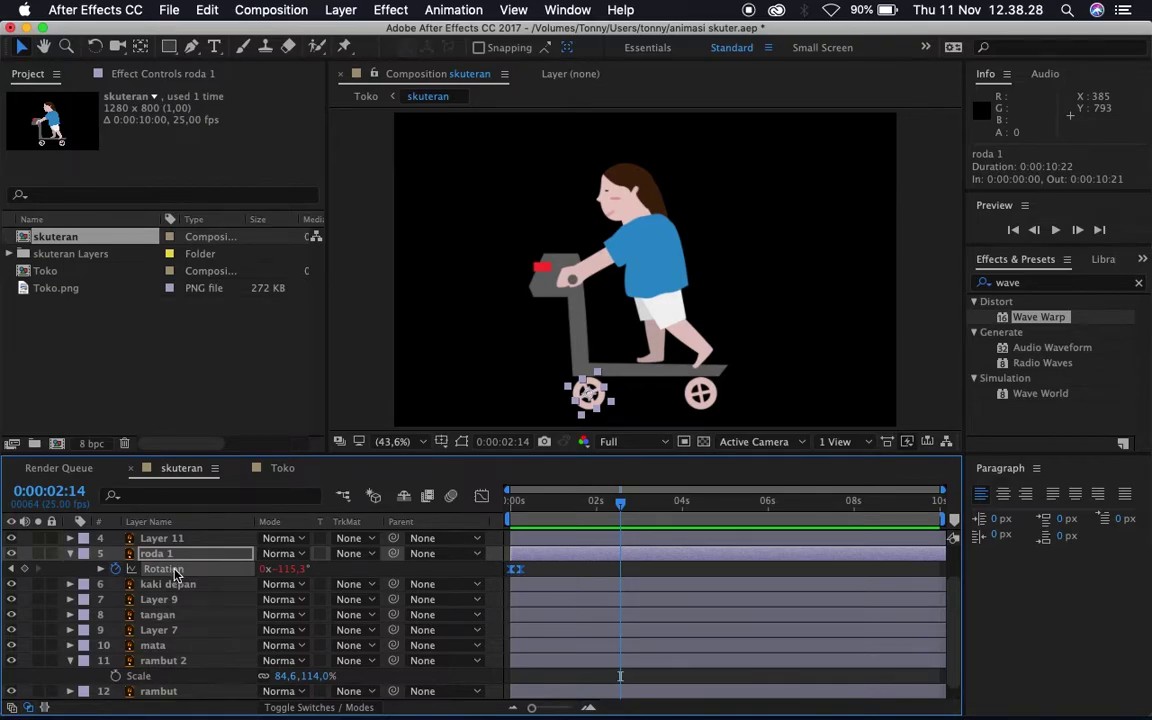
pyautogui.click(116, 573)
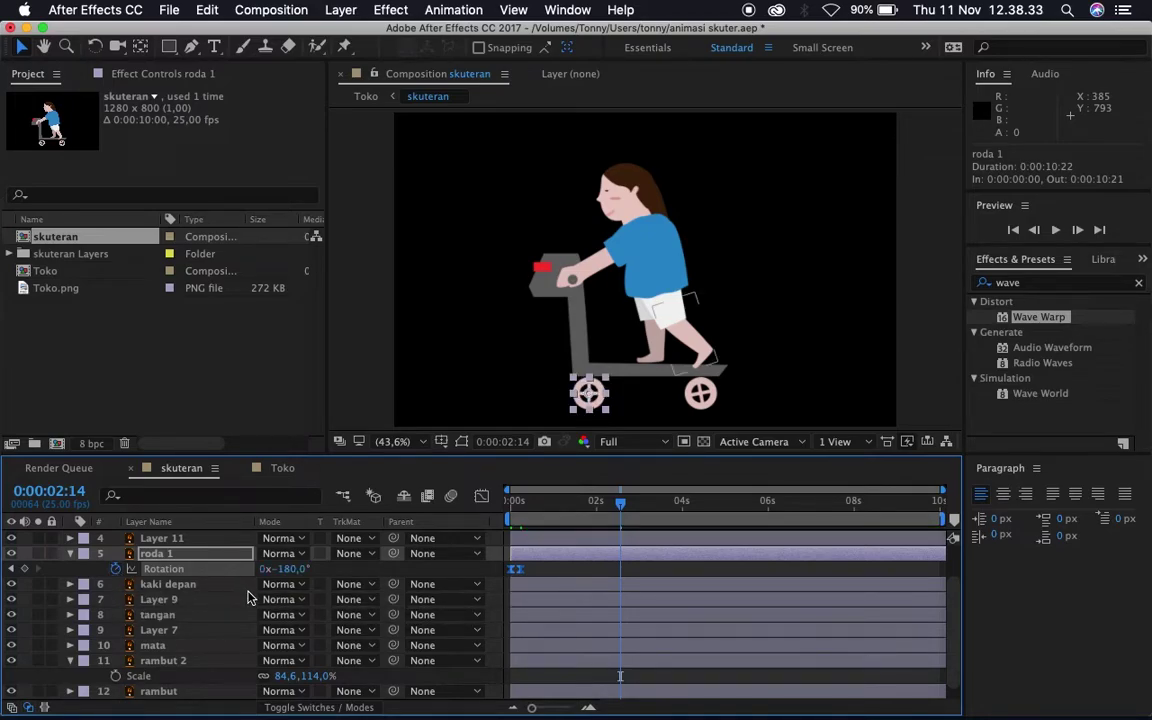
pyautogui.keyDown('alt'); pyautogui.click(116, 569); pyautogui.keyUp('alt')
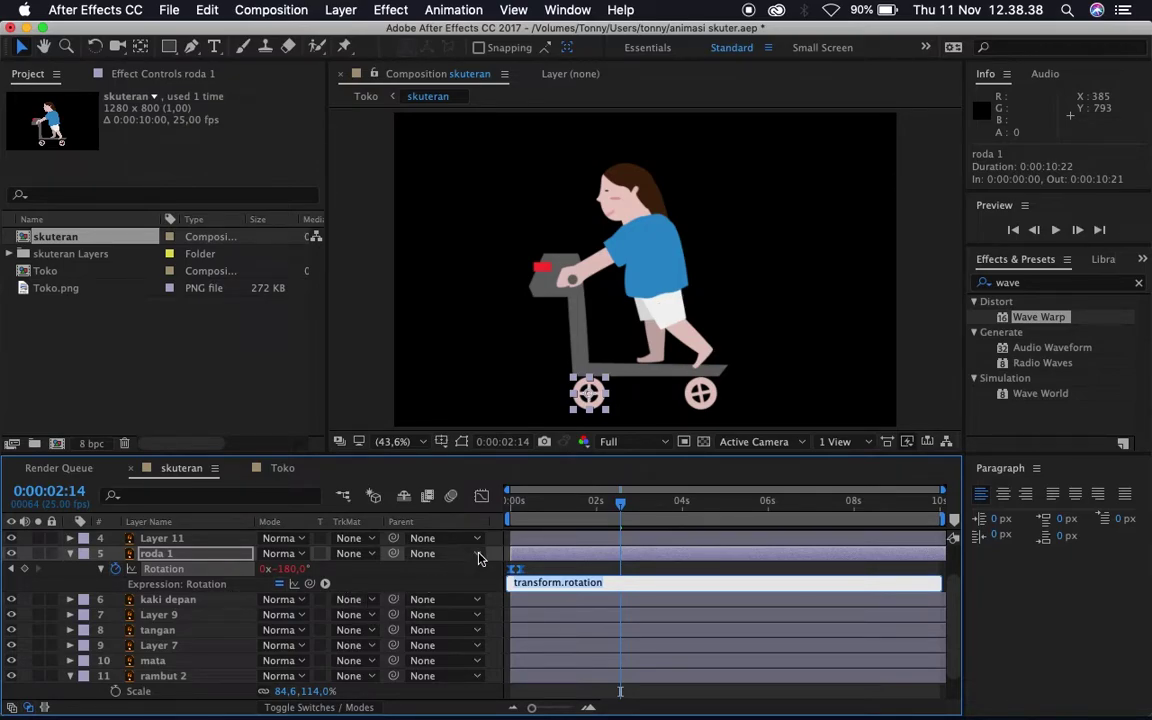
# - Preview the skuteran animation from 0:00:00:00 with the default rotation expression on the roda 1 wheel
pyautogui.click(510, 508)
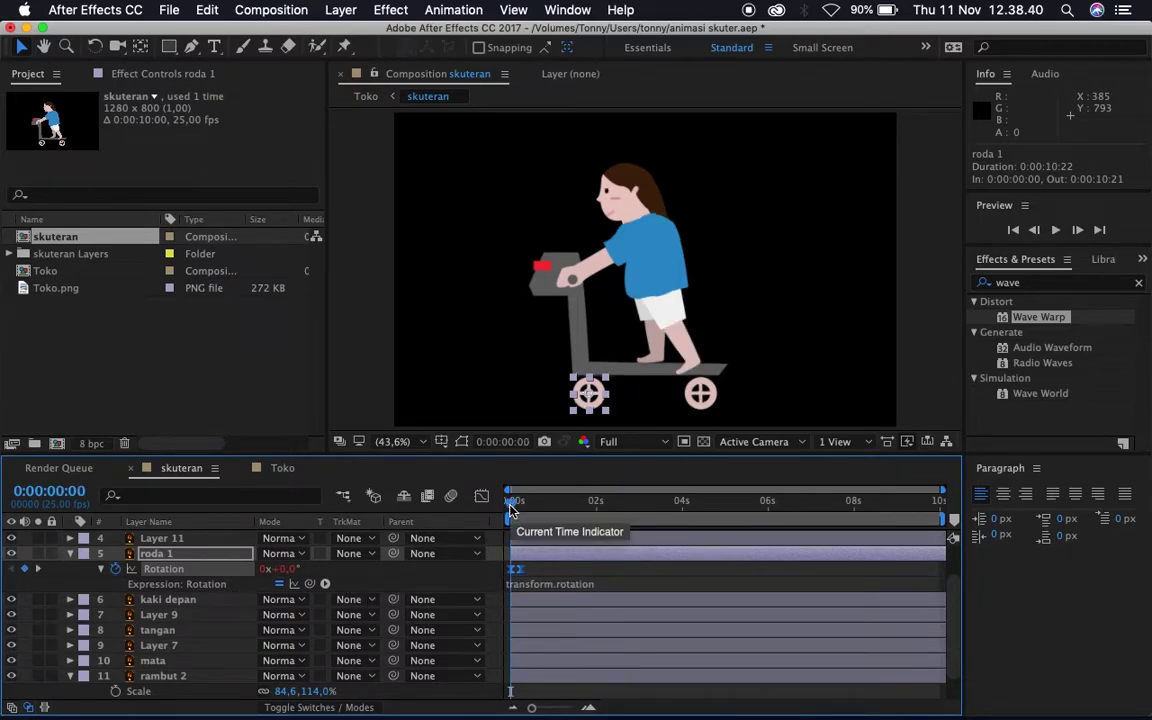
pyautogui.press('space')
pyautogui.press('space')
# - Replace the roda 1 layer's Rotation expression with loopOut()
pyautogui.click(559, 585)
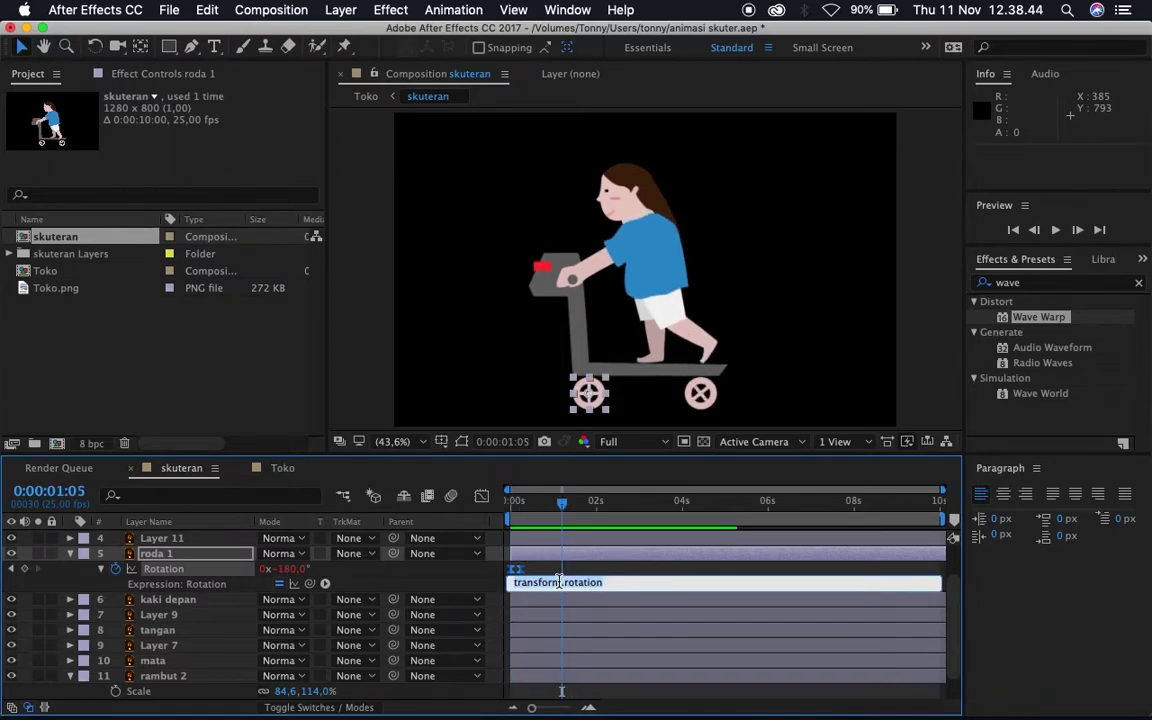
pyautogui.write('loopOut(')
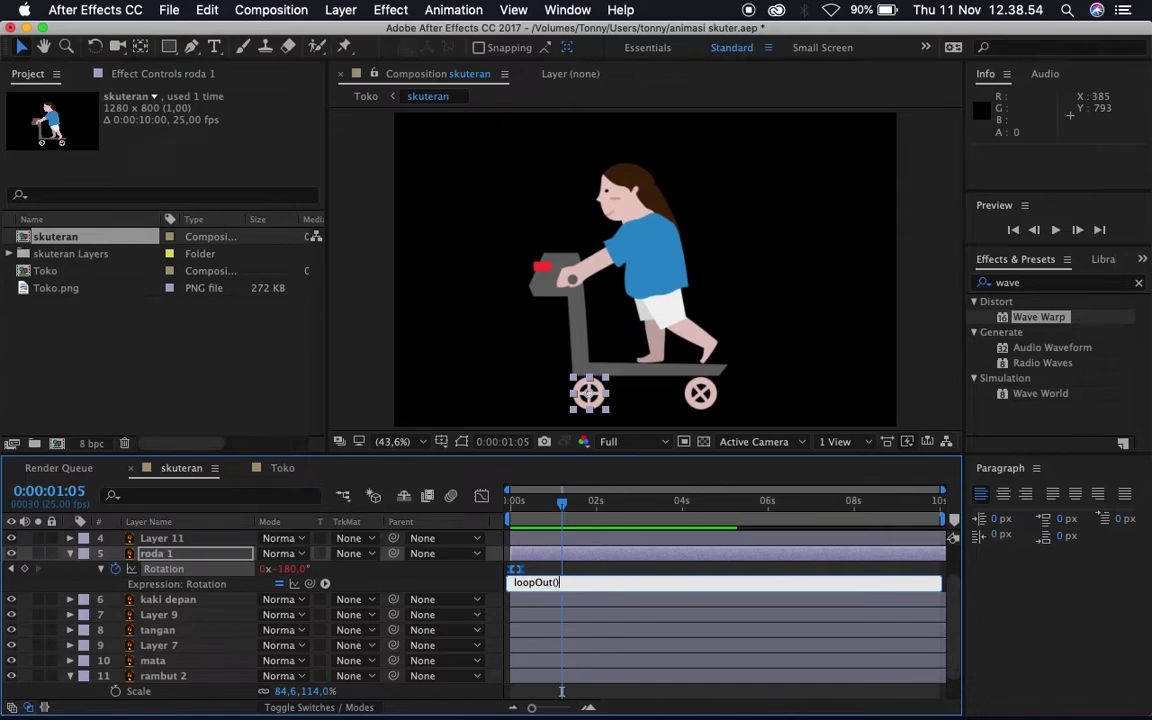
pyautogui.click(540, 643)
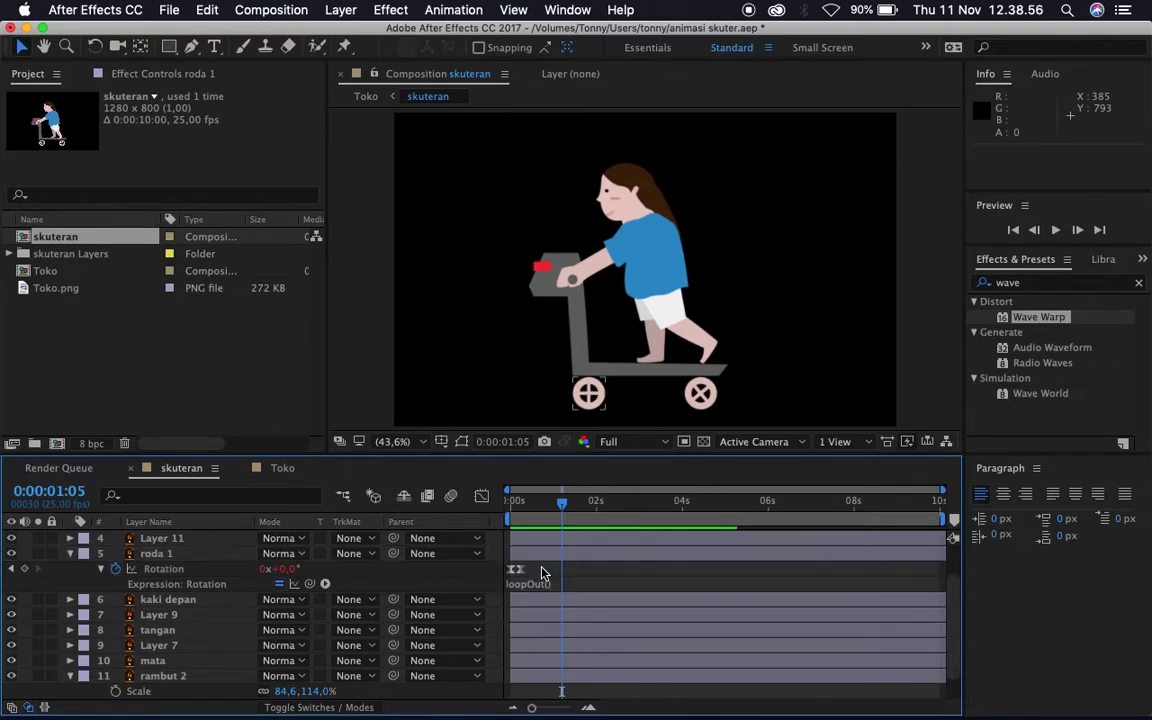
# - Preview the looped rotation of the roda 1 wheel from 0:00:00:03
pyautogui.click(515, 510)
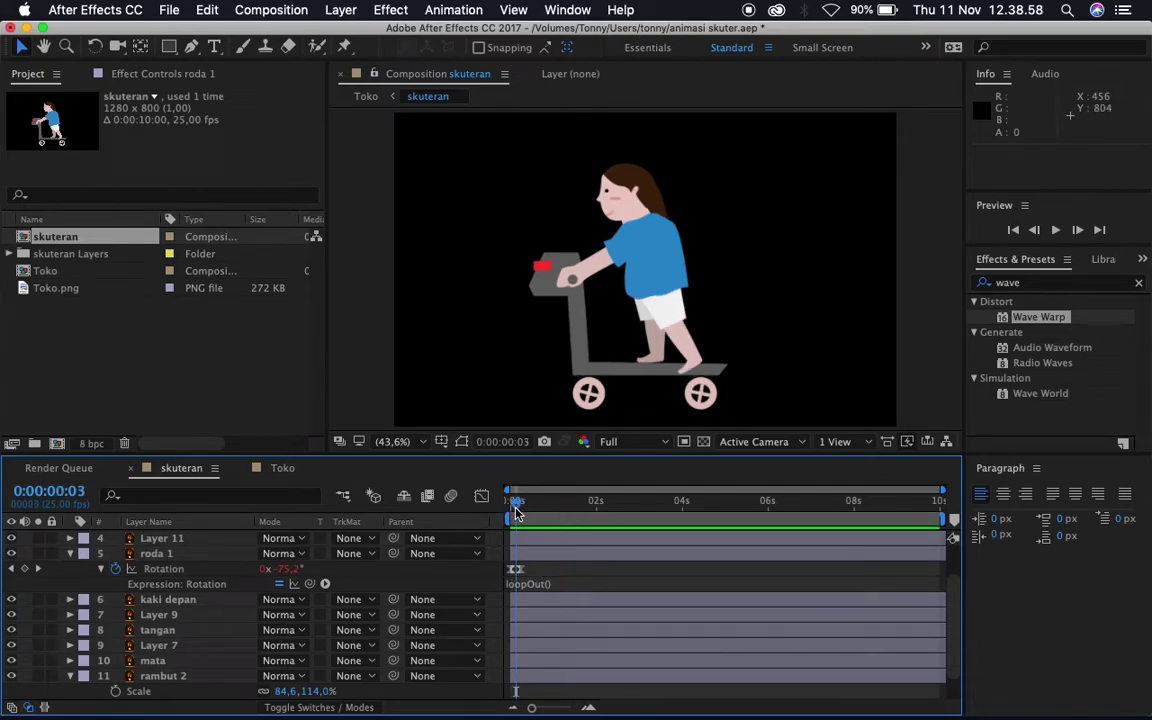
pyautogui.press('space')
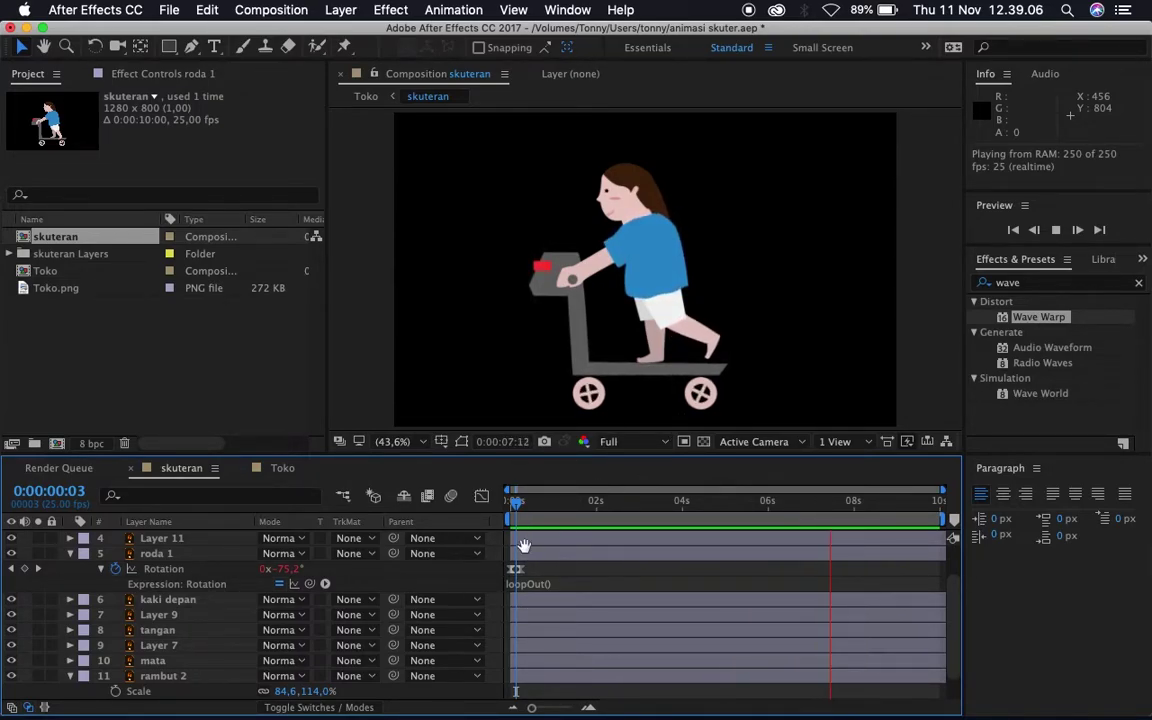
pyautogui.press('space')
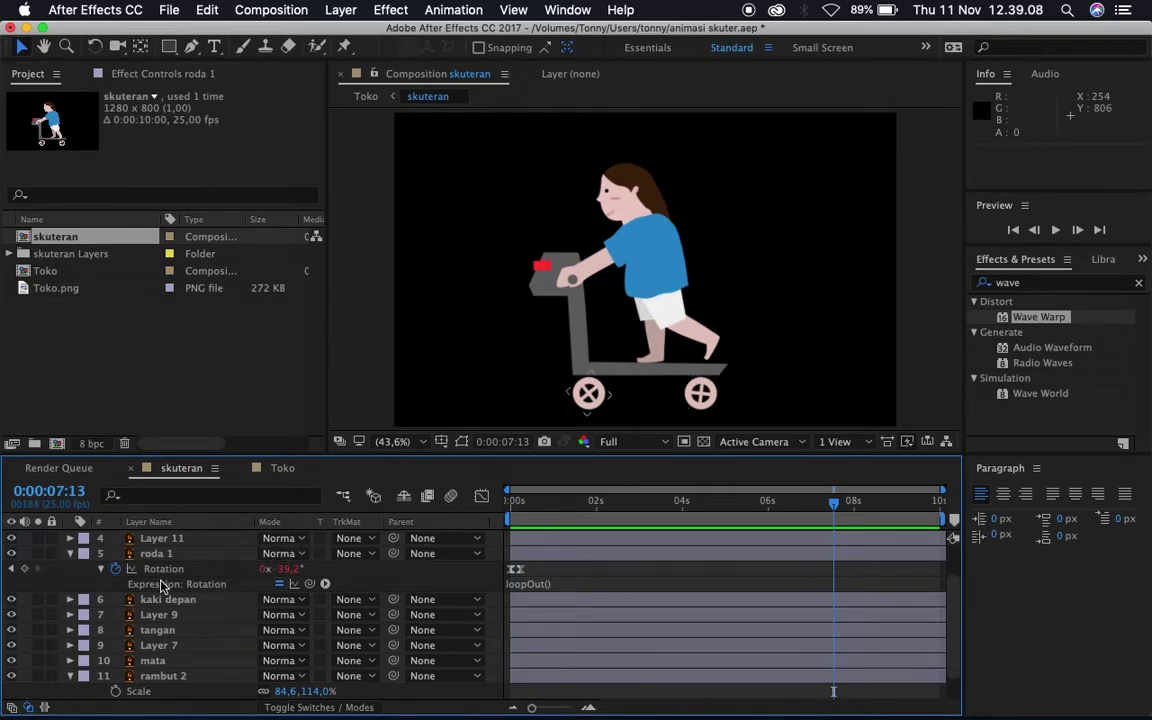
# - Reveal the Position keyframes of the scooter body on Layer 7 and preview the animation from 0:00:00:00
pyautogui.click(578, 342)
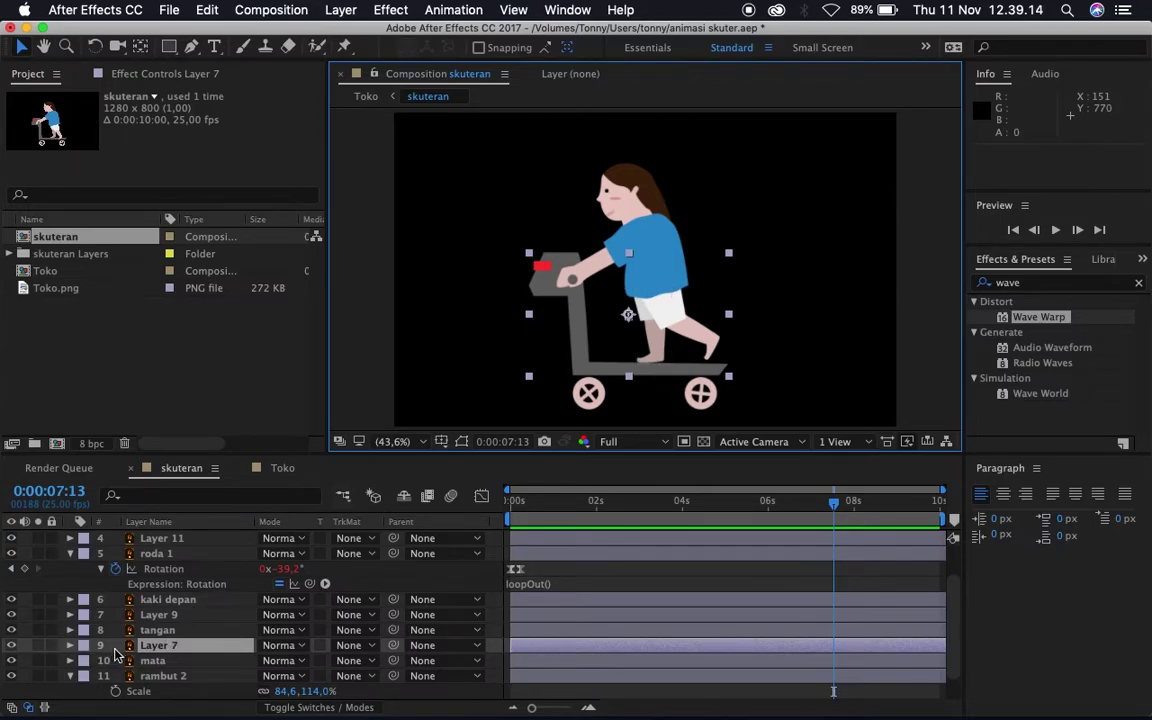
pyautogui.press('p')
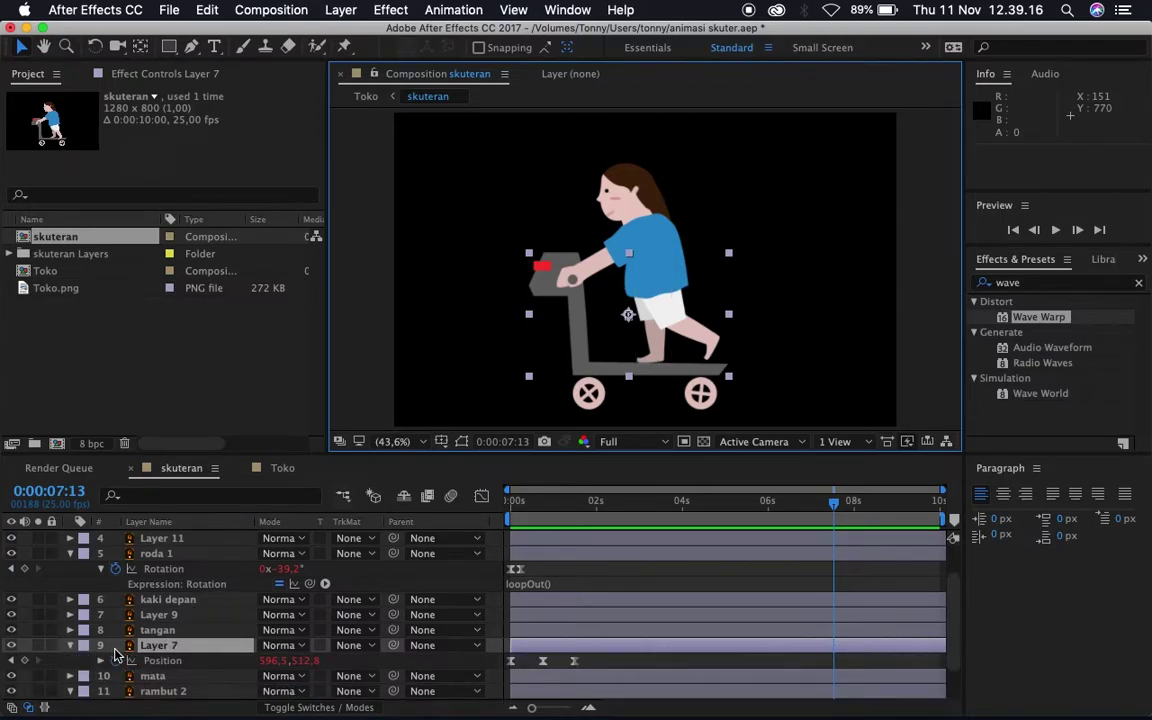
pyautogui.click(530, 664)
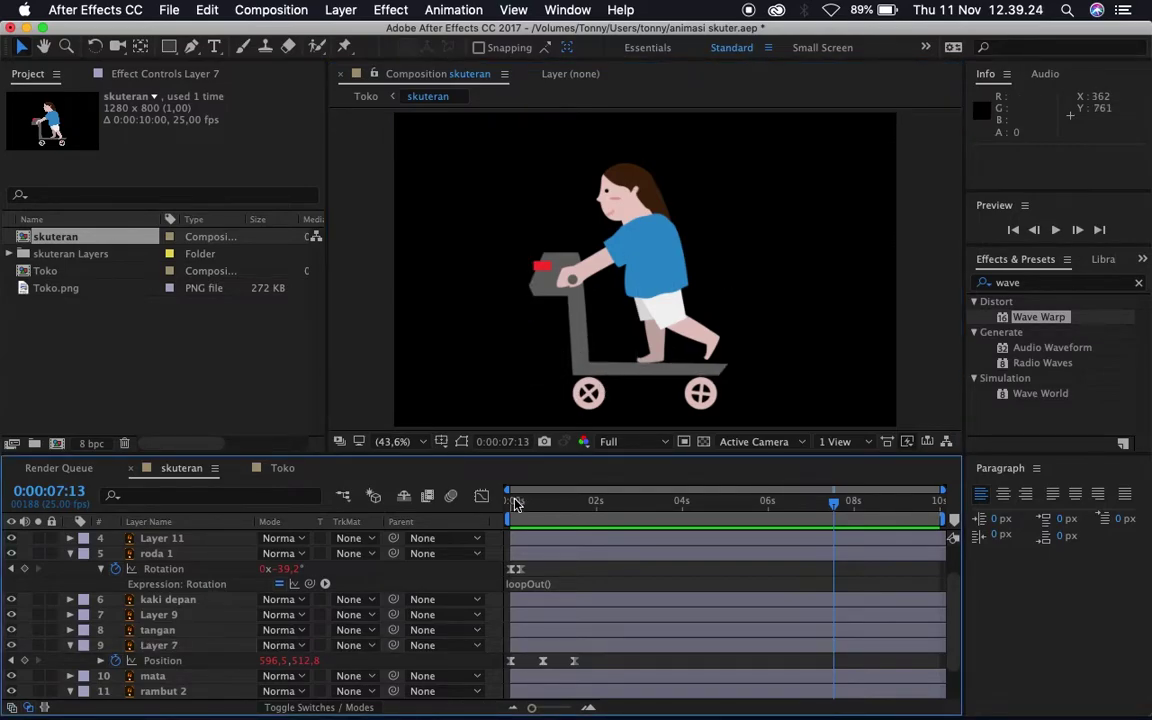
pyautogui.click(511, 508)
pyautogui.press('space')
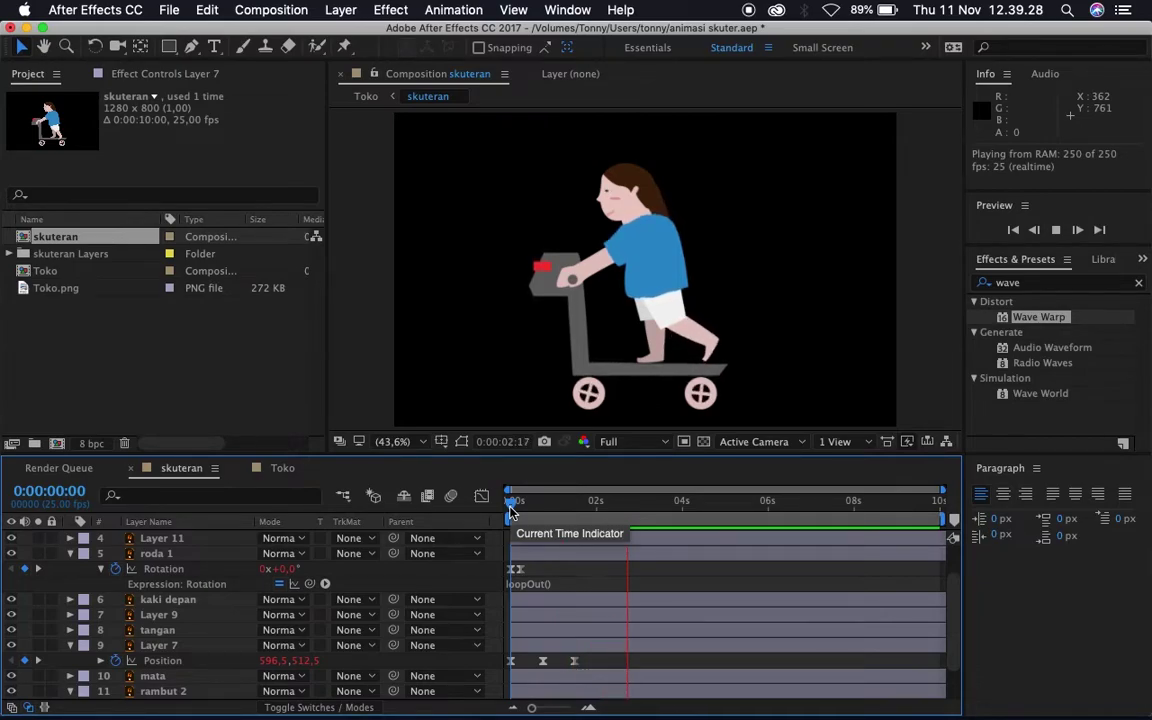
pyautogui.press('space')
# - Reveal the Wave Warp effect on the badan layer and preview the movement of the shirt
pyautogui.click(667, 258)
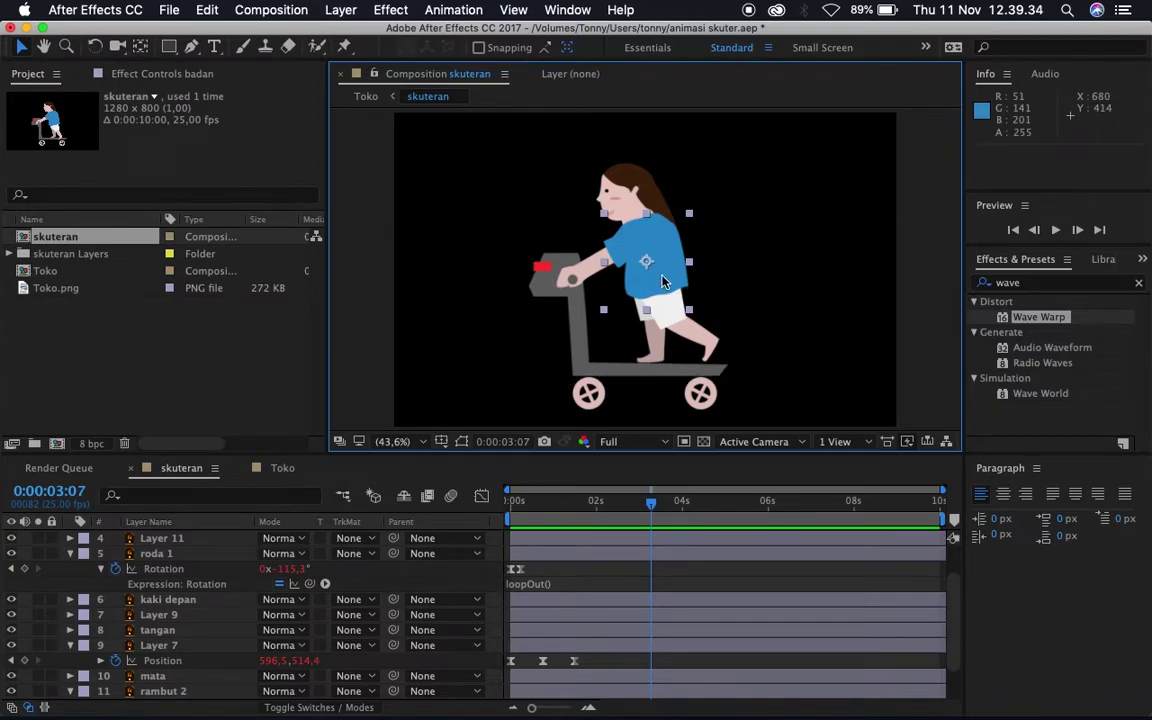
pyautogui.press('e')
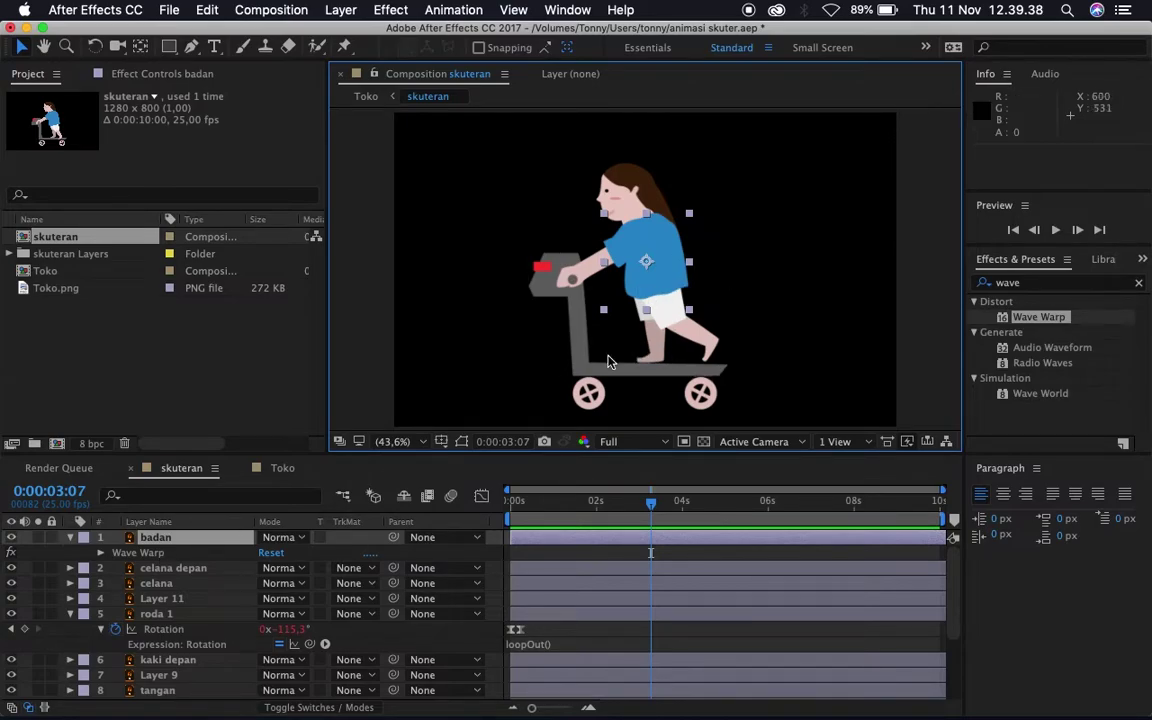
pyautogui.press('space')
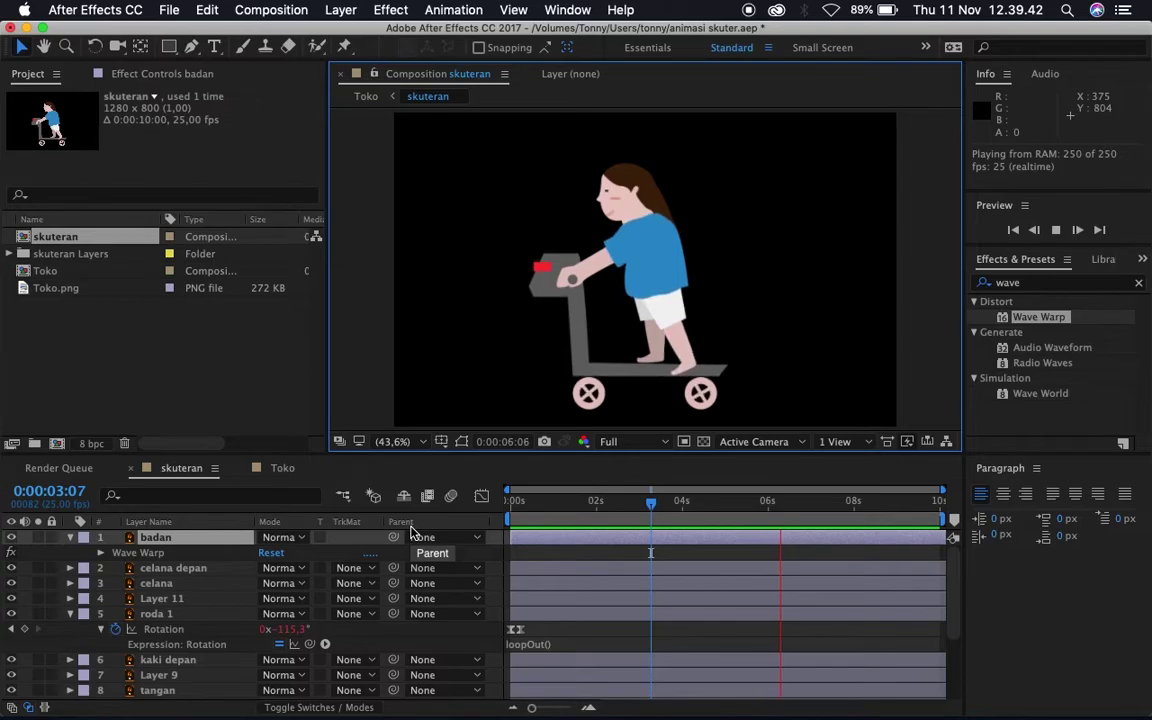
pyautogui.press('space')
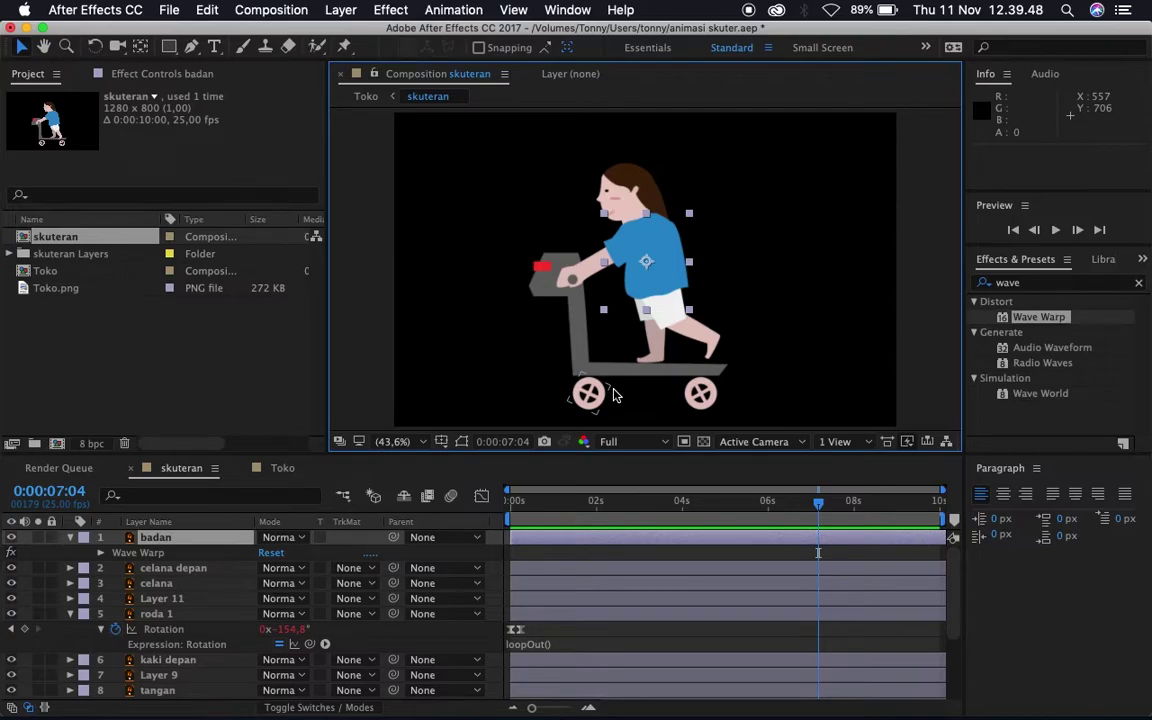
# - Expand the kaki depan layer's Transform properties and examine its Rotation keyframes and expression
pyautogui.click(688, 348)
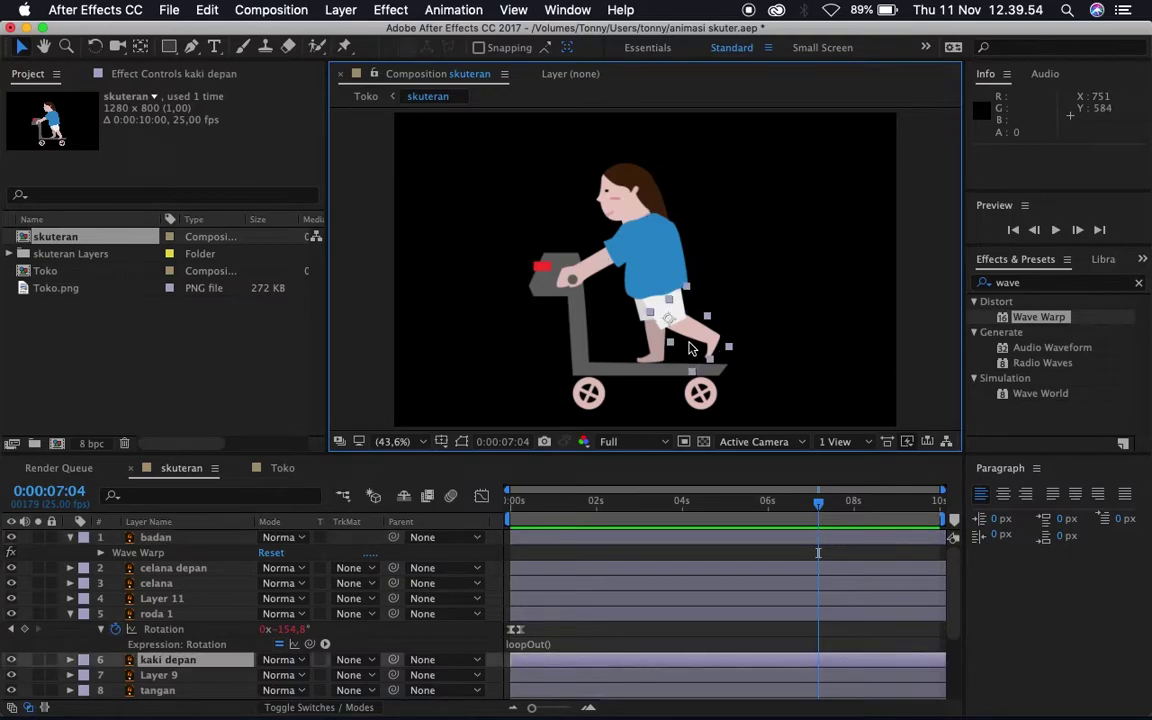
pyautogui.click(71, 660)
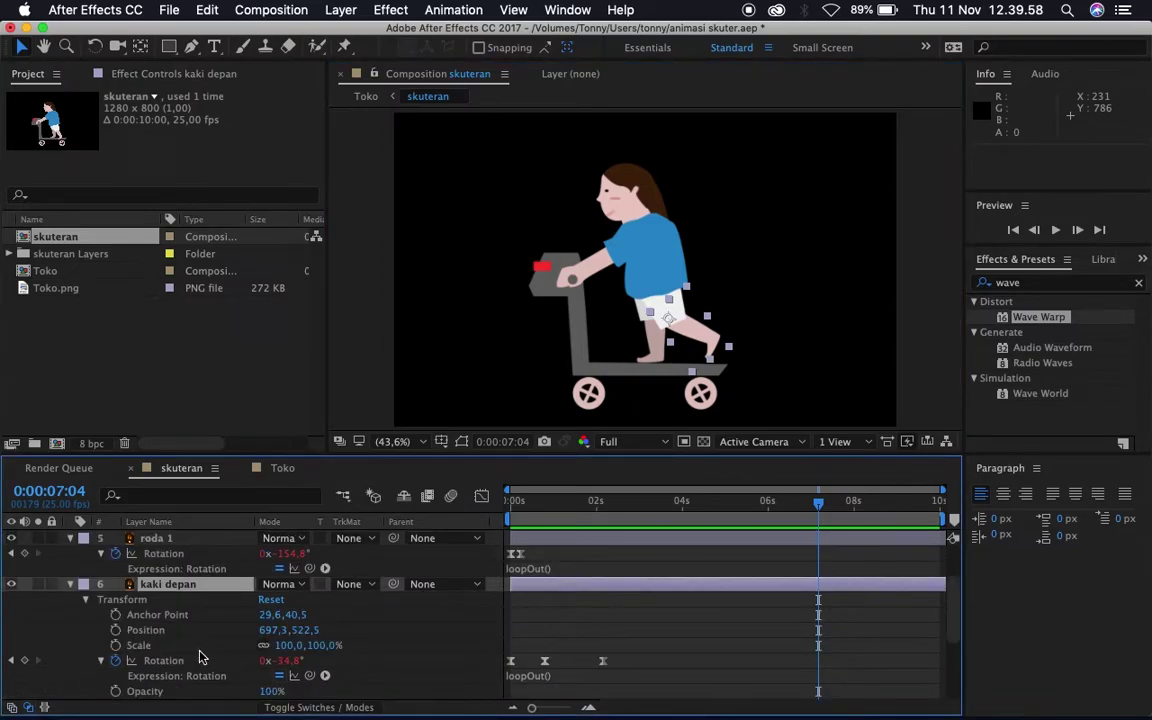
pyautogui.scroll(-3, 197, 650)
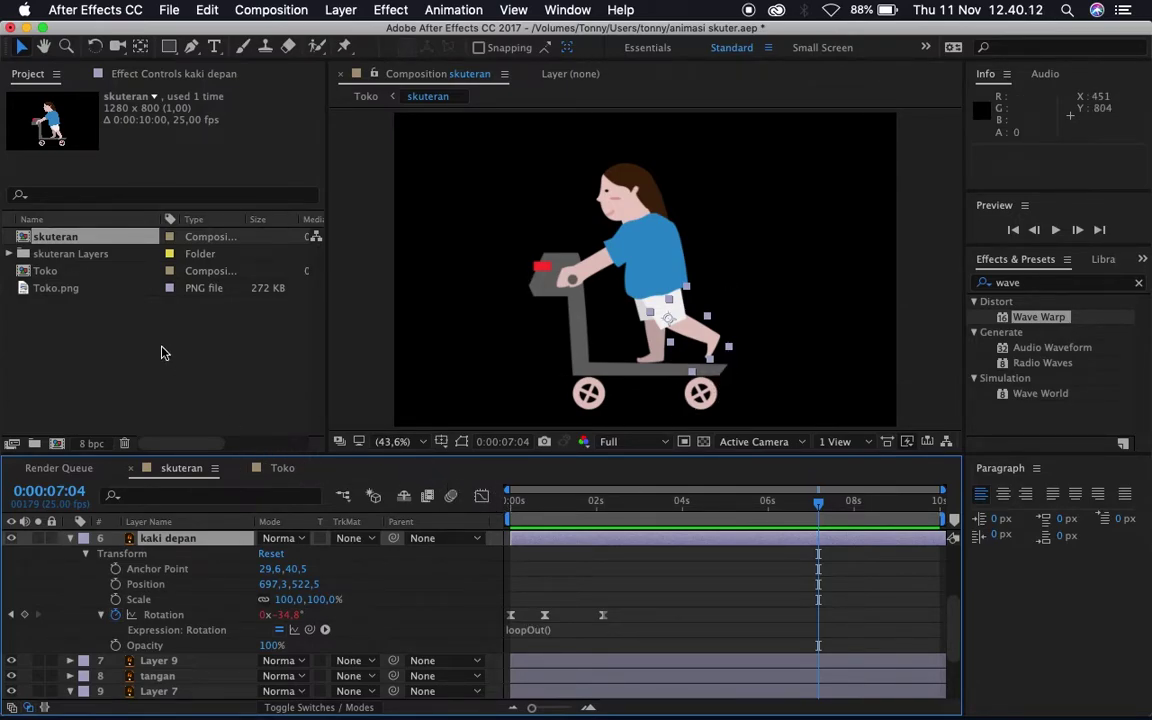
# - Check the Toko.png background in the project, select the Toko composition and show its timeline
pyautogui.click(56, 289)
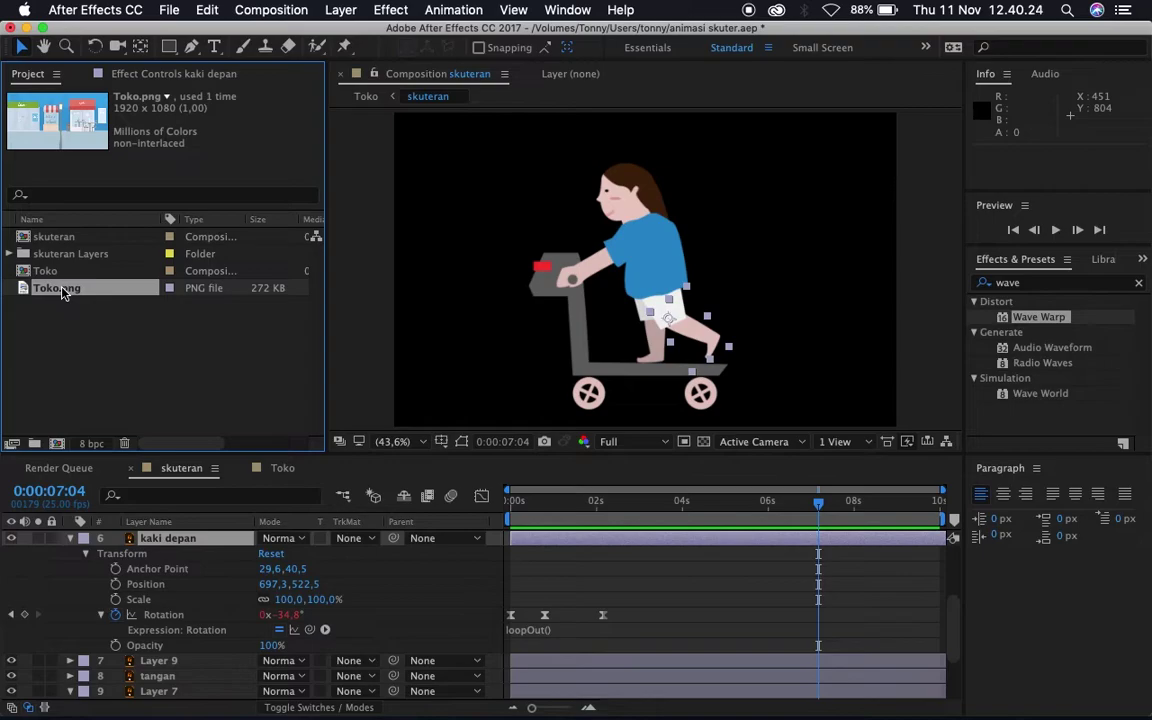
pyautogui.moveTo(62, 290)
pyautogui.mouseDown()
pyautogui.moveTo(70, 404)
pyautogui.moveTo(50, 410)
pyautogui.moveTo(65, 307)
pyautogui.mouseUp()
pyautogui.click(48, 272)
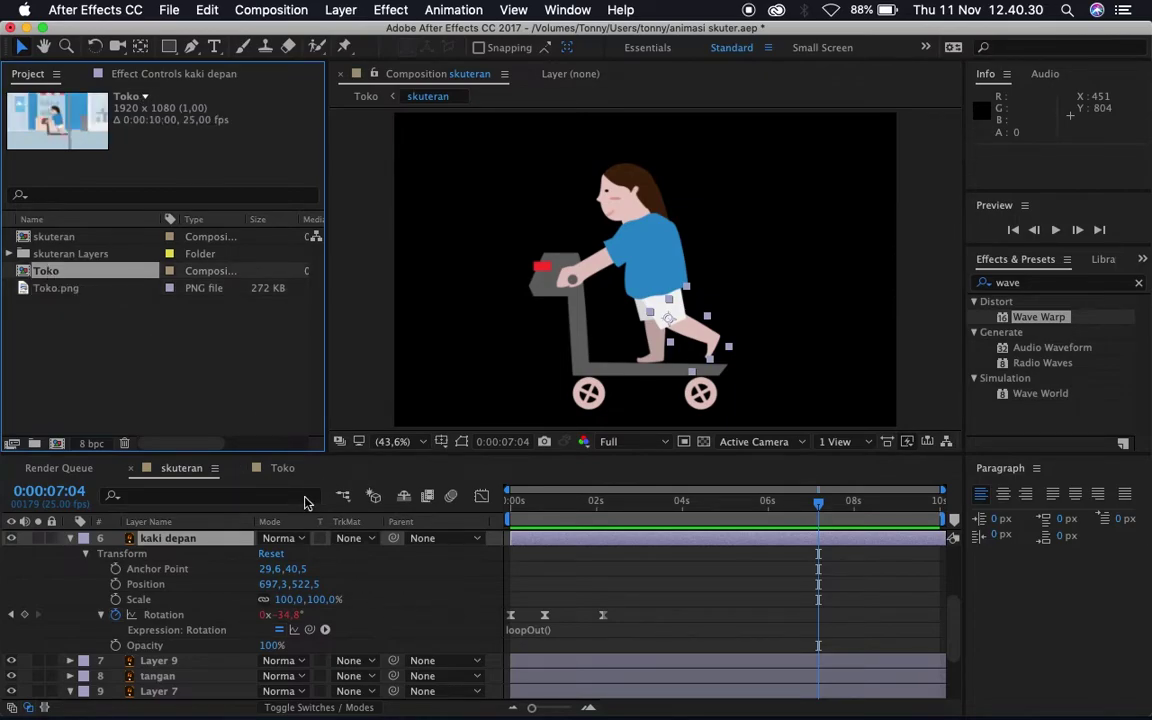
pyautogui.click(284, 468)
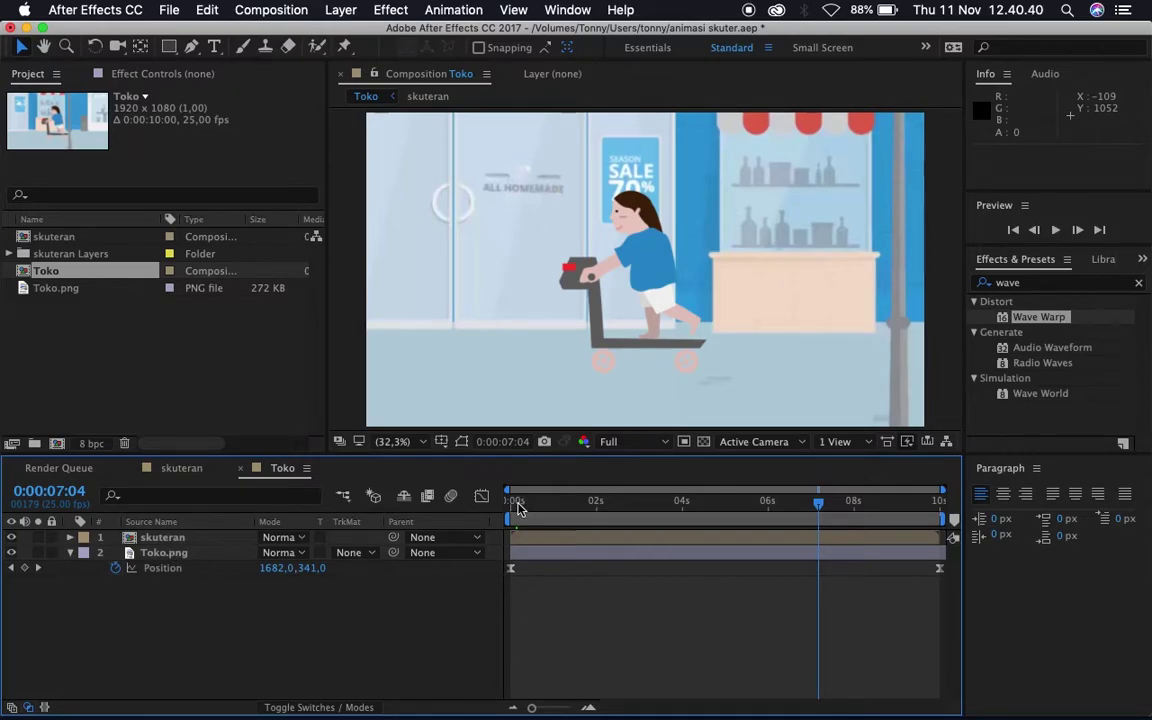
# - Select the Toko.png layer and preview the moving background in the Toko composition from 0:00:00:04
pyautogui.click(516, 504)
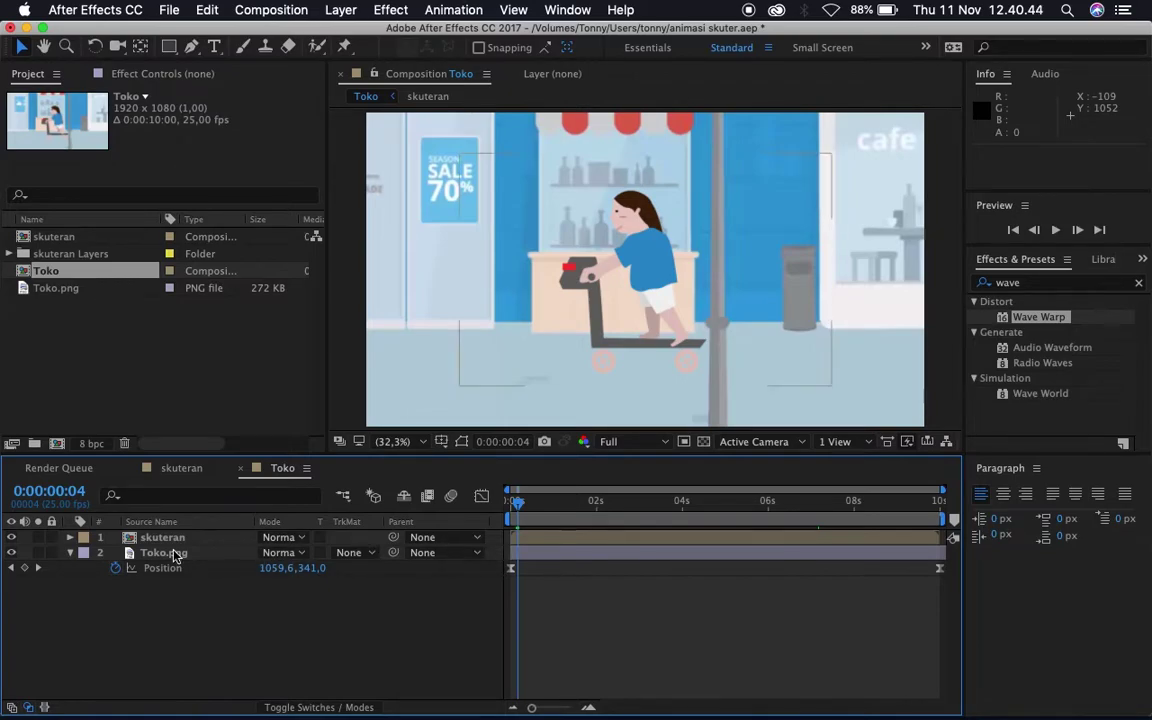
pyautogui.click(520, 554)
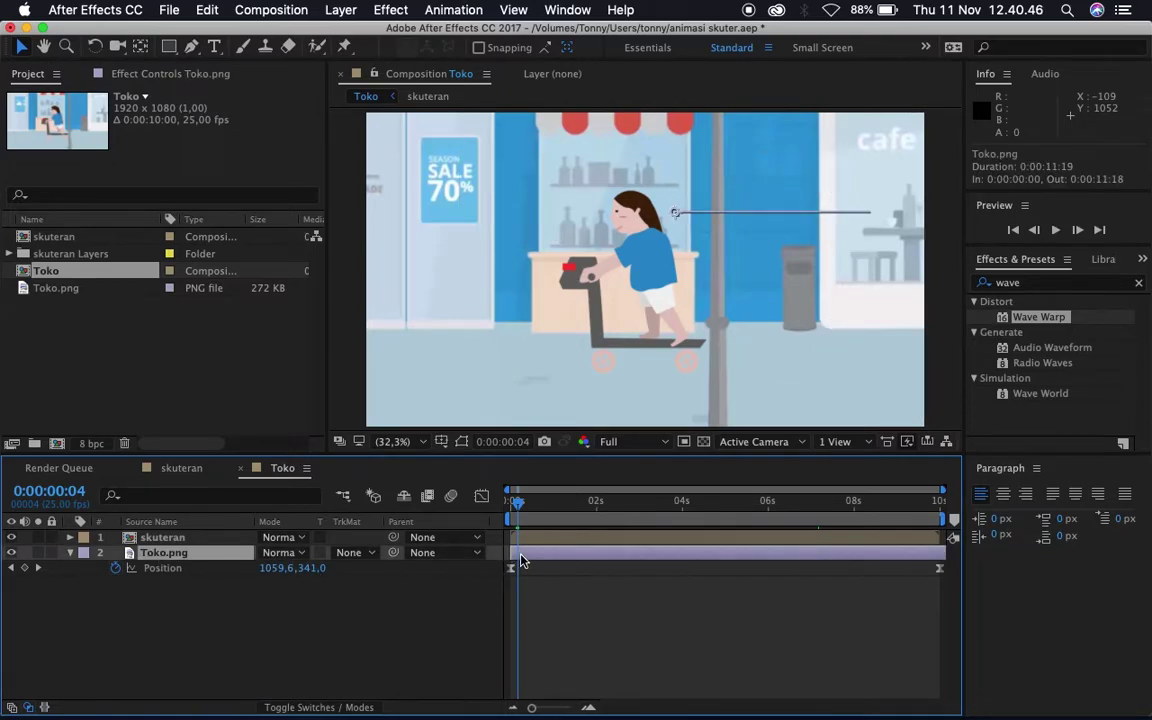
pyautogui.press('space')
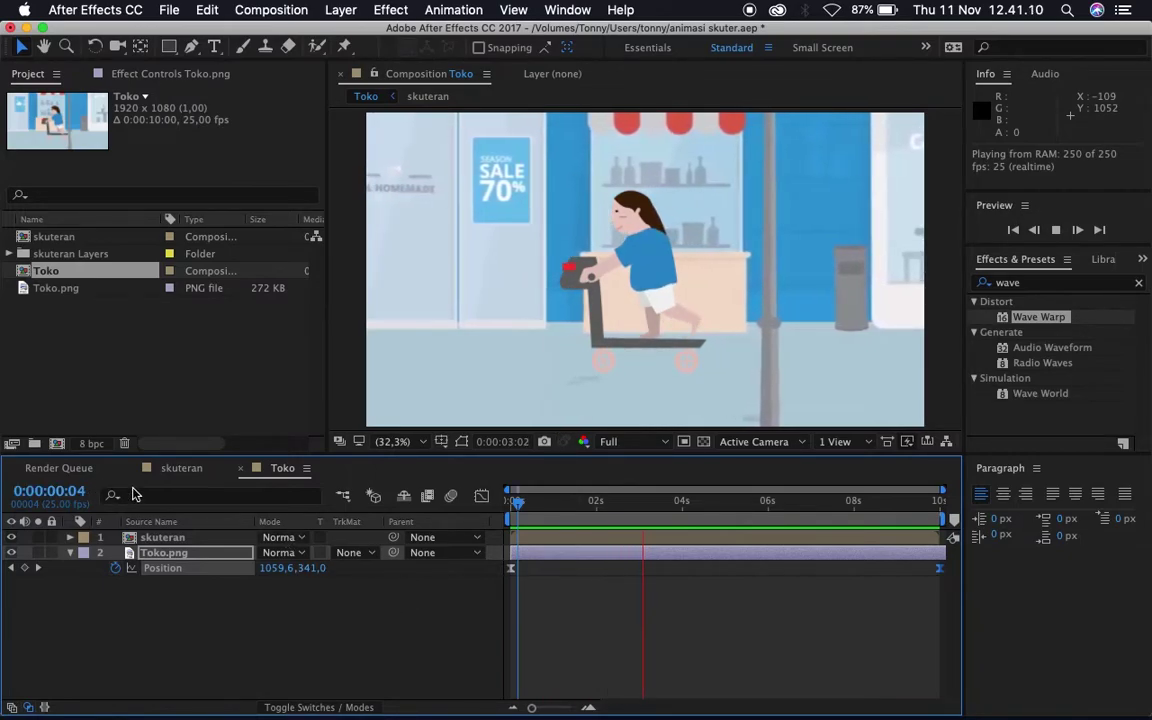
pyautogui.press('space')
# - Add the Toko composition to the render queue and render it as Toko_1.mov with Best Settings and Lossless output
pyautogui.click(60, 468)
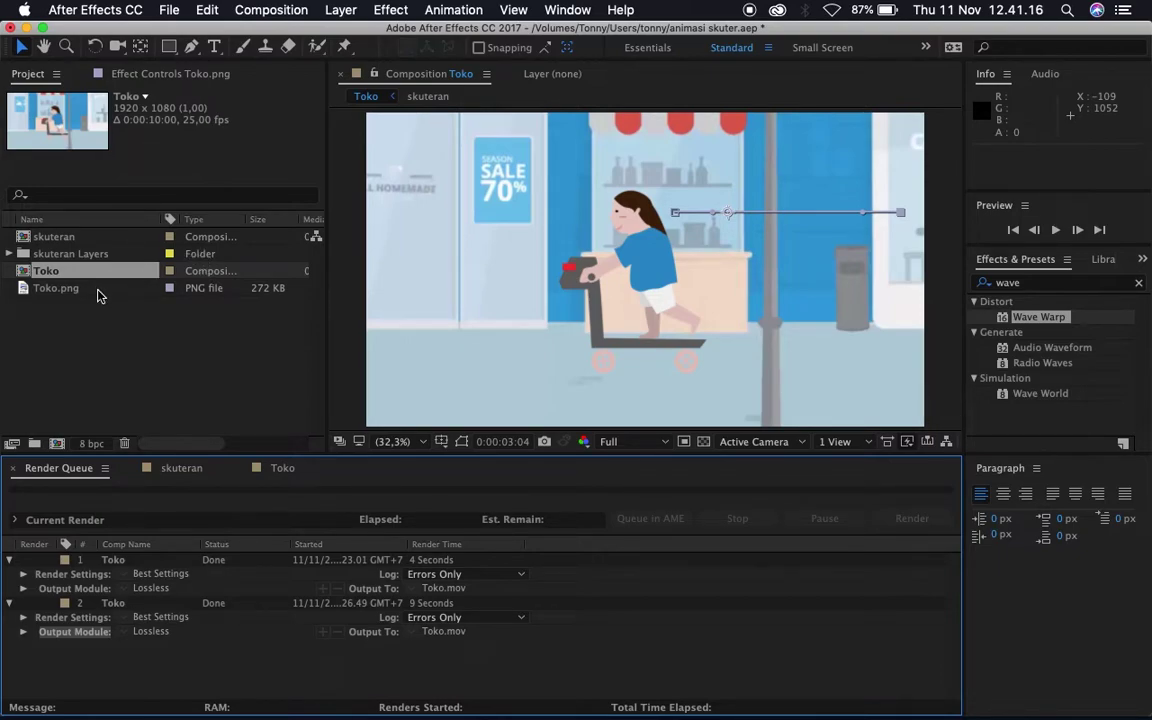
pyautogui.moveTo(83, 278); pyautogui.dragTo(176, 677)
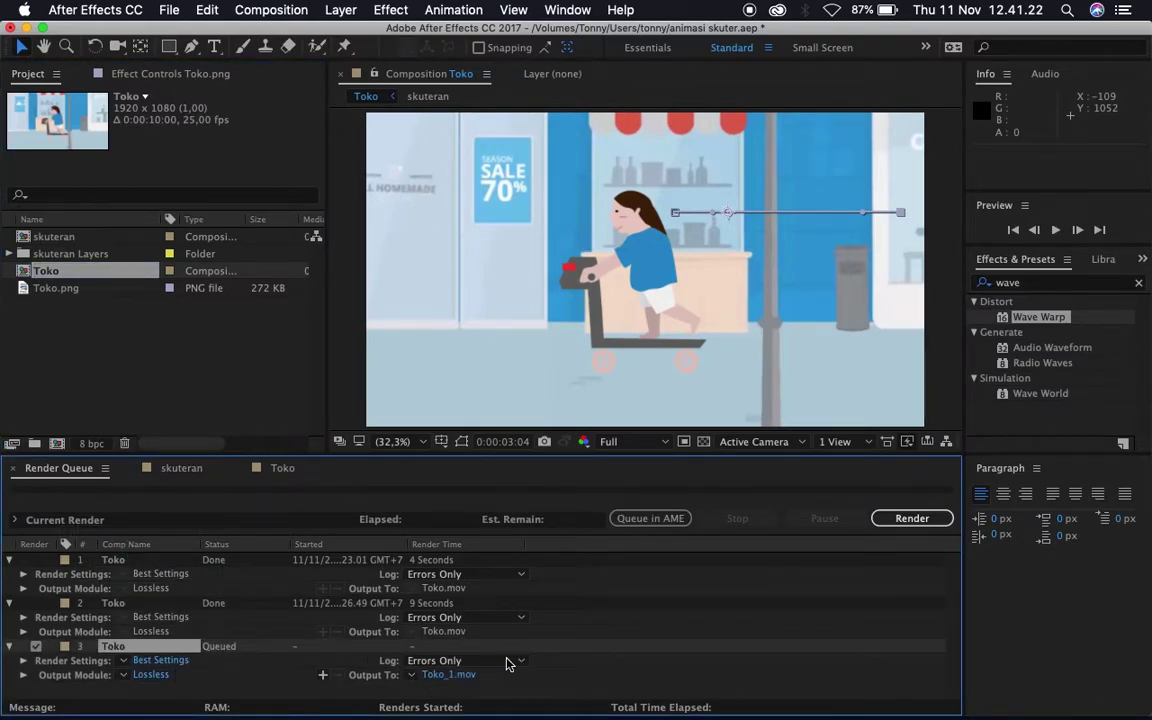
pyautogui.click(912, 518)
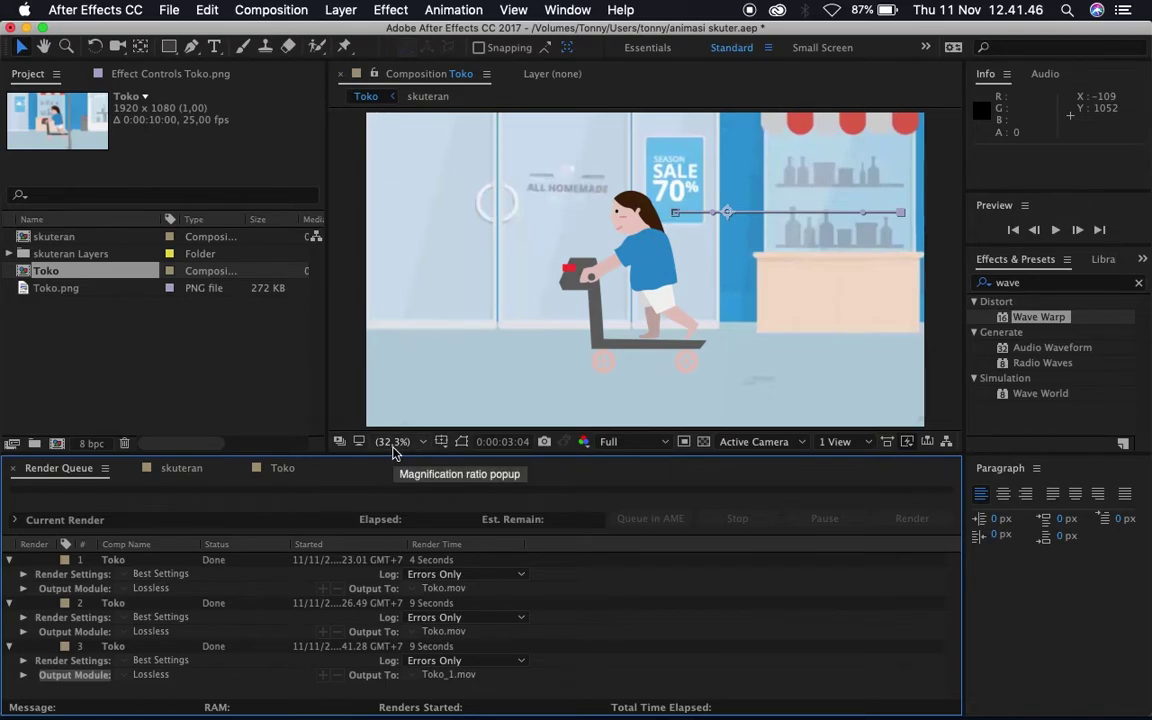
pyautogui.moveTo(309, 710)
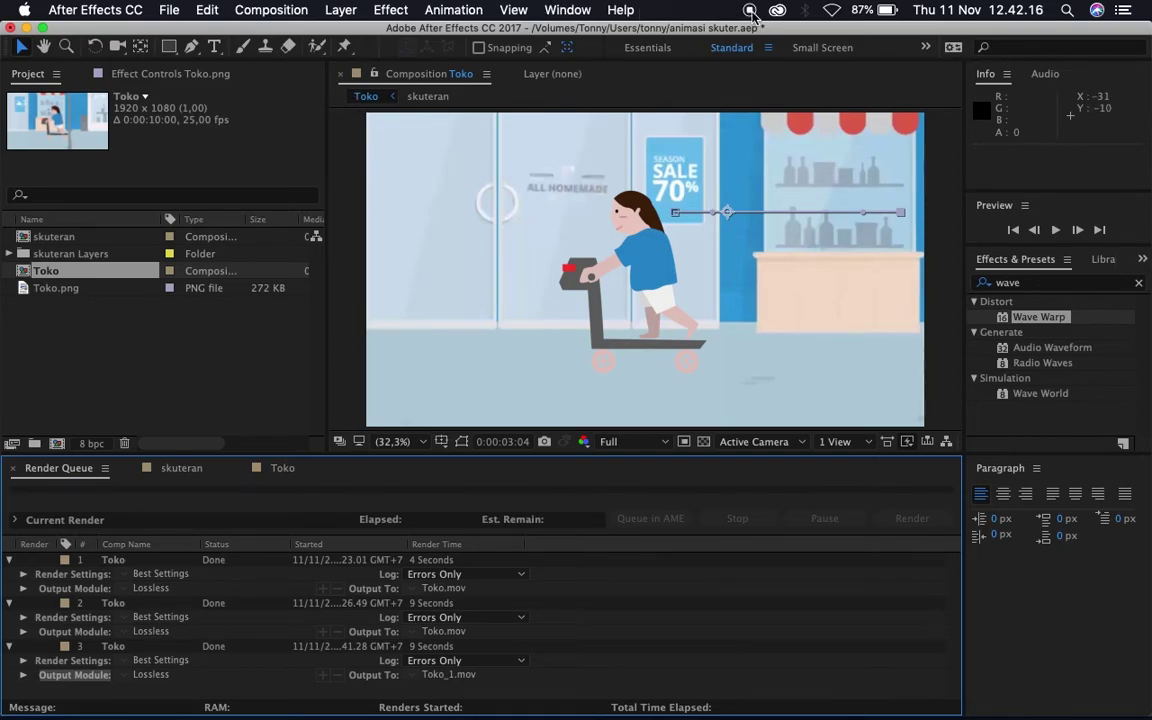
pyautogui.press('F4')
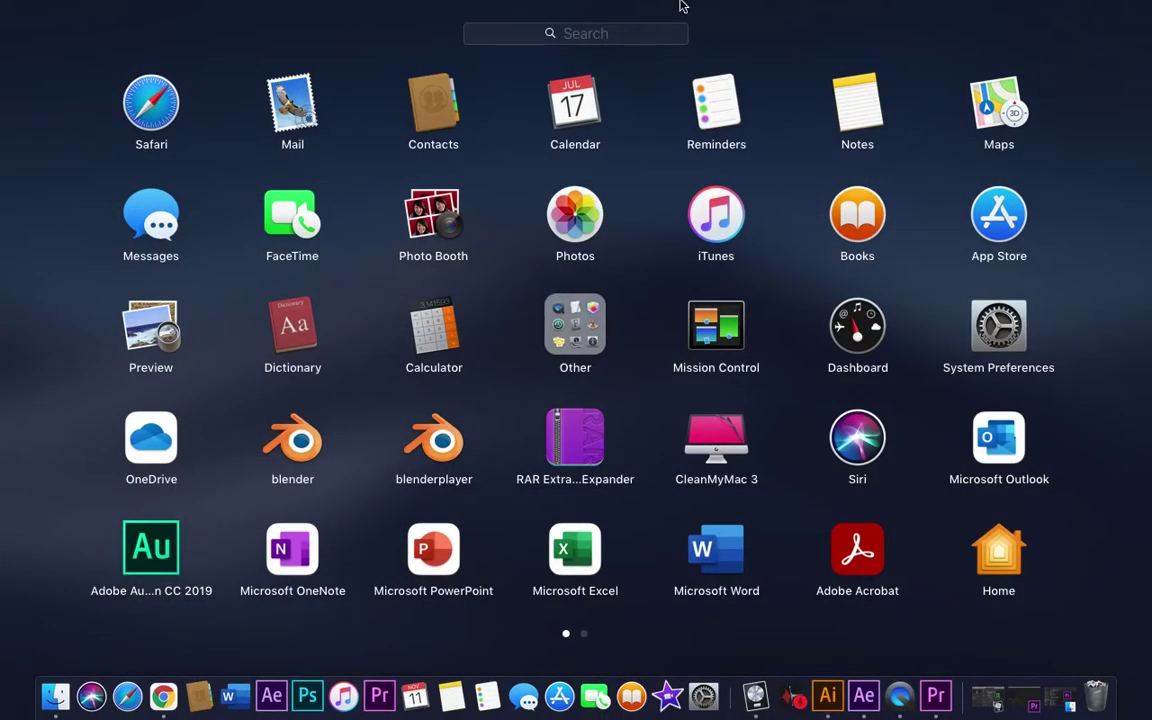
pyautogui.click(893, 676)
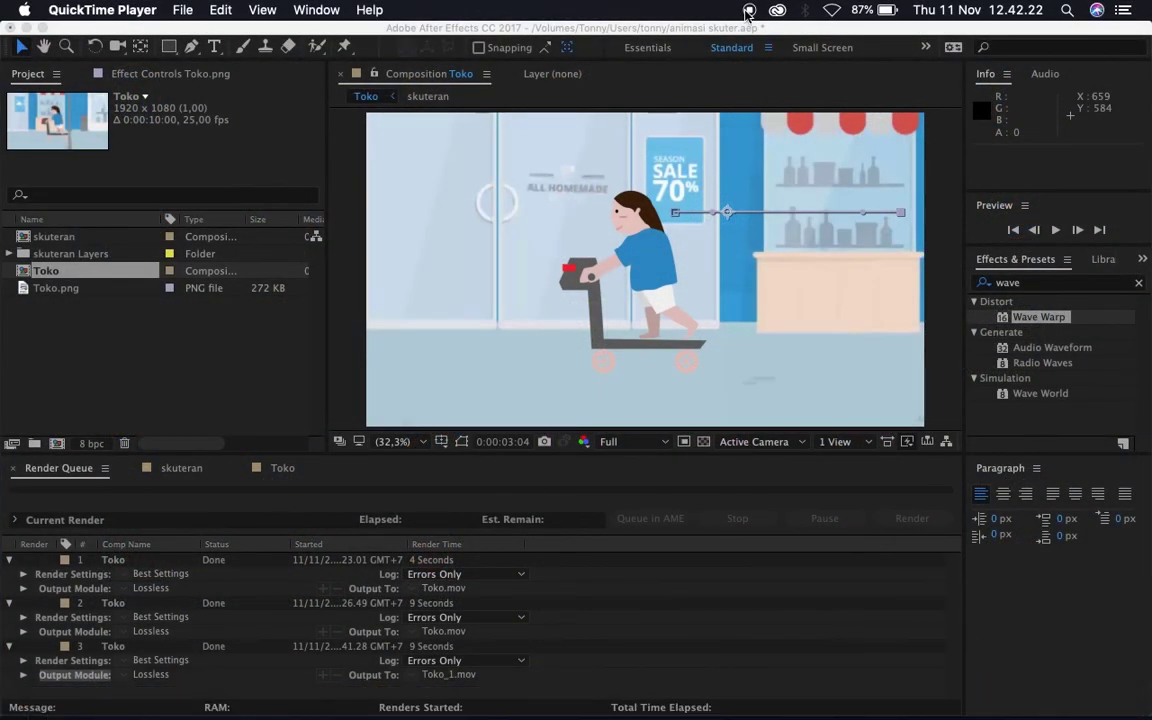